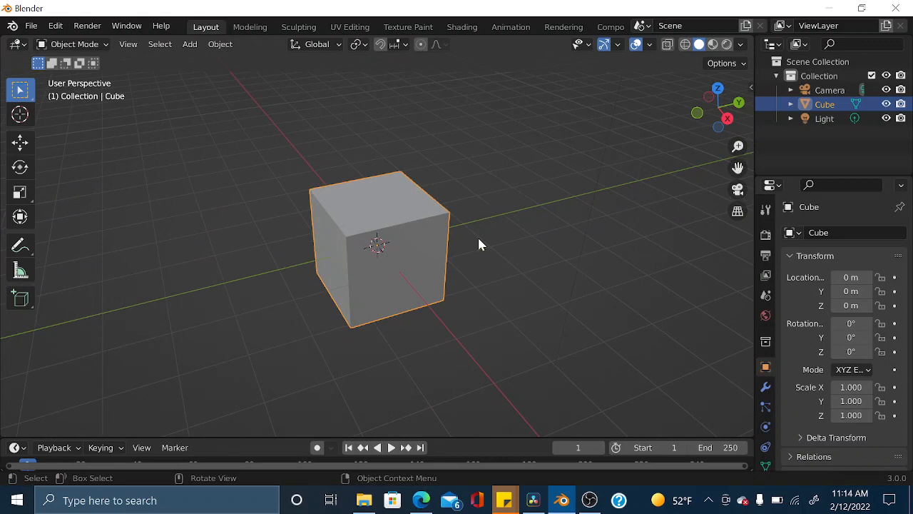
# Delete the default cube from the scene.
pyautogui.moveTo(477, 244); pyautogui.dragTo(537, 221, button='middle')
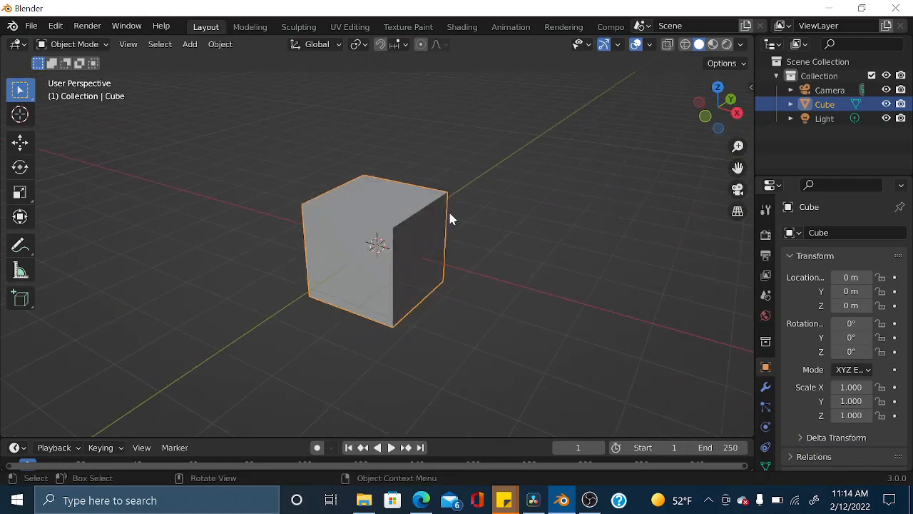
pyautogui.rightClick(408, 210)
pyautogui.rightClick(447, 155)
pyautogui.moveTo(421, 156)
pyautogui.mouseDown(button='middle')
pyautogui.moveTo(310, 175)
pyautogui.moveTo(363, 235)
pyautogui.moveTo(423, 157)
pyautogui.mouseUp(button='middle')
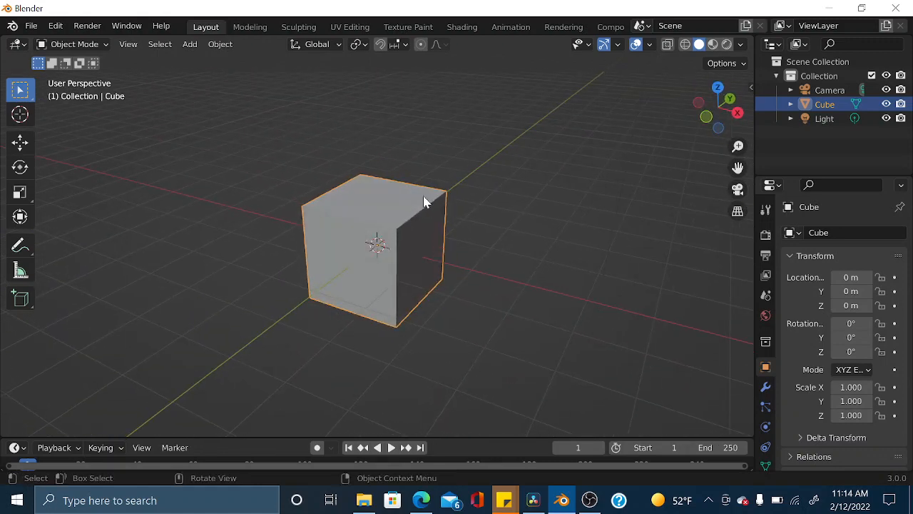
pyautogui.press('x')
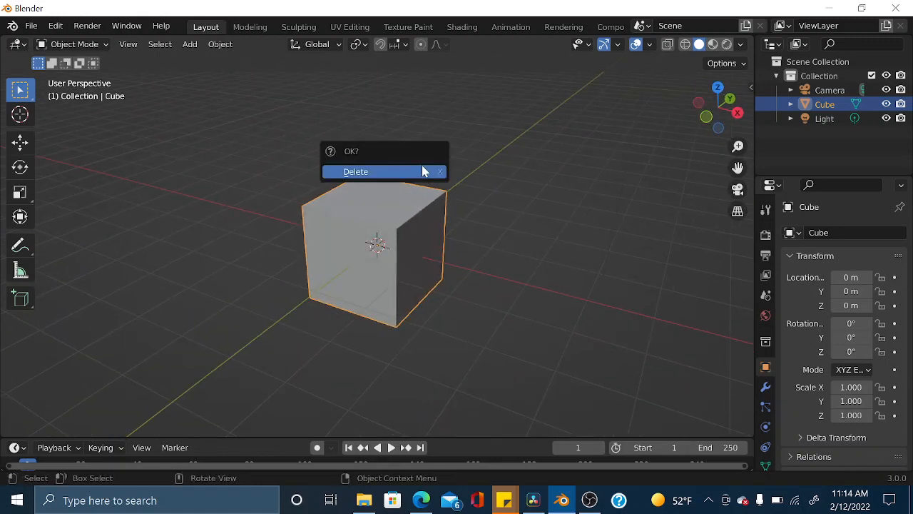
pyautogui.click(362, 176)
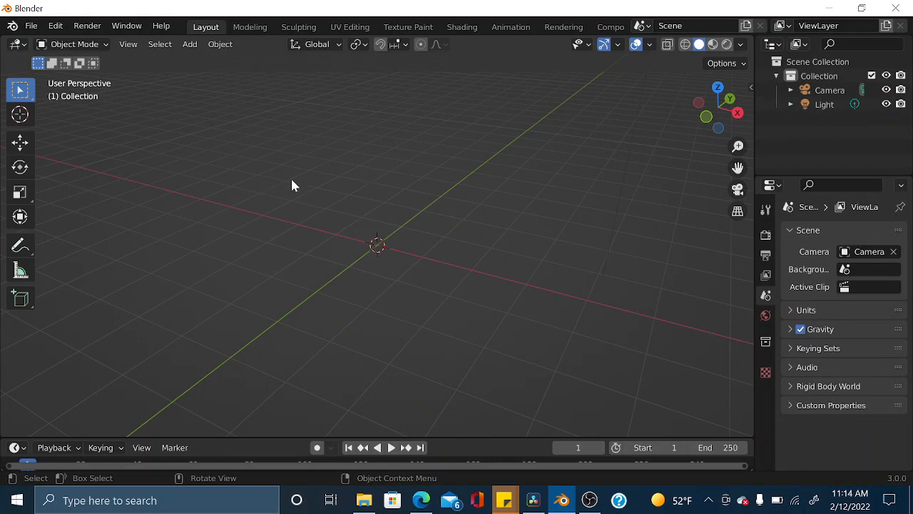
# Add a cube mesh at the scene's origin.
pyautogui.moveTo(292, 186); pyautogui.dragTo(470, 175, button='middle')
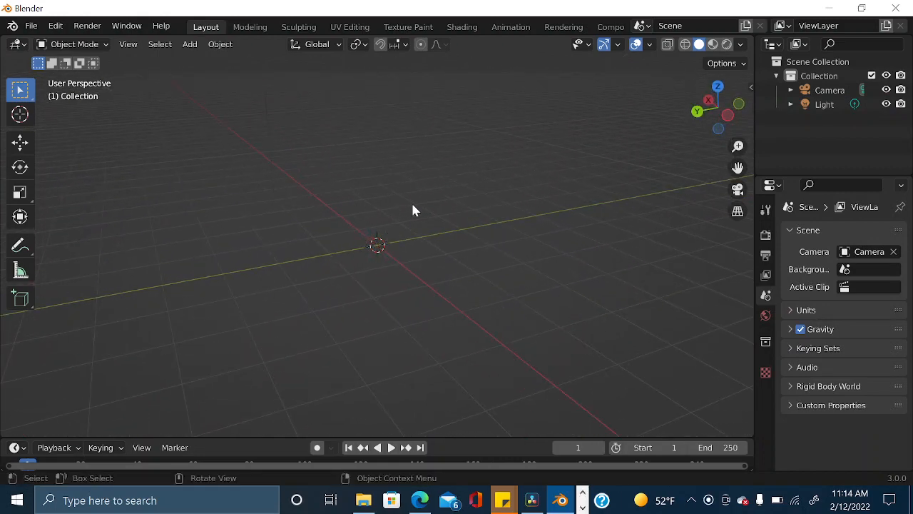
pyautogui.moveTo(411, 200); pyautogui.dragTo(421, 183, button='middle')
pyautogui.rightClick(360, 161)
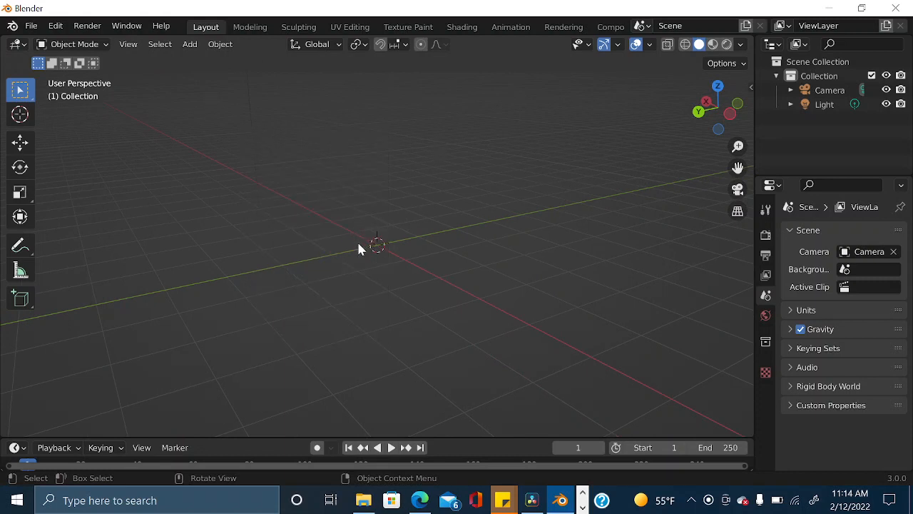
pyautogui.hotkey('shift', 'a')
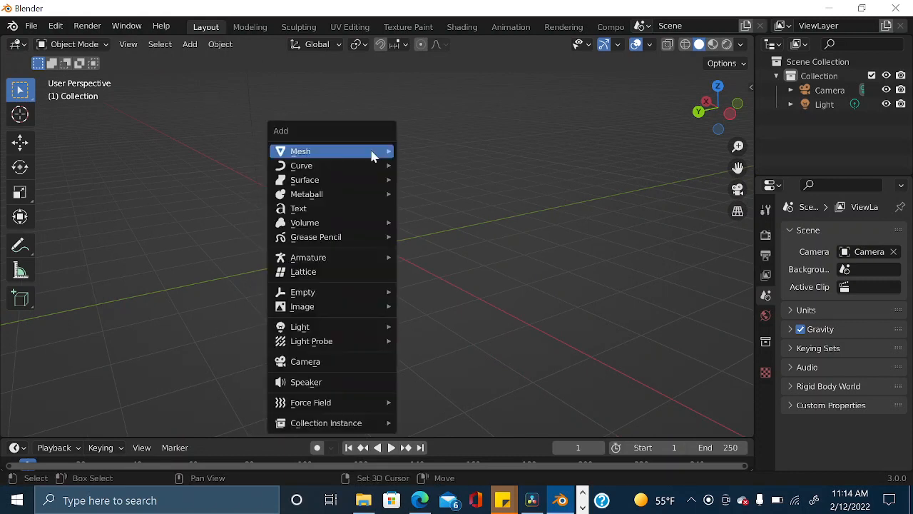
pyautogui.moveTo(371, 155)
pyautogui.moveTo(344, 171)
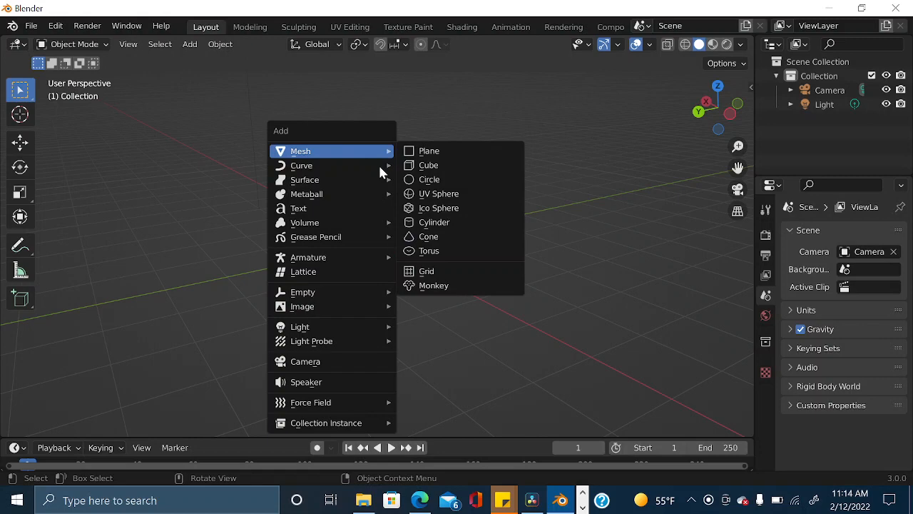
pyautogui.click(419, 168)
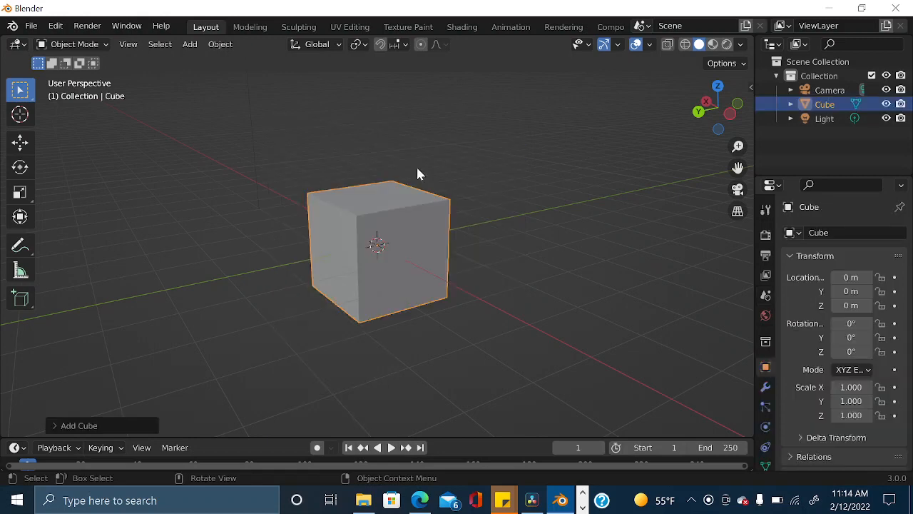
# Delete the cube and add a UV sphere at the origin in its place.
pyautogui.press('x')
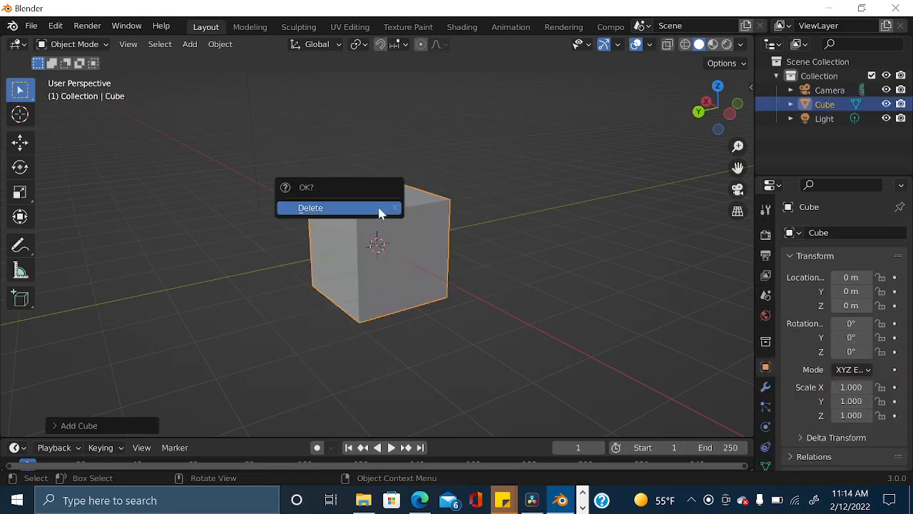
pyautogui.click(374, 206)
pyautogui.hotkey('shift', 'a')
pyautogui.moveTo(365, 198)
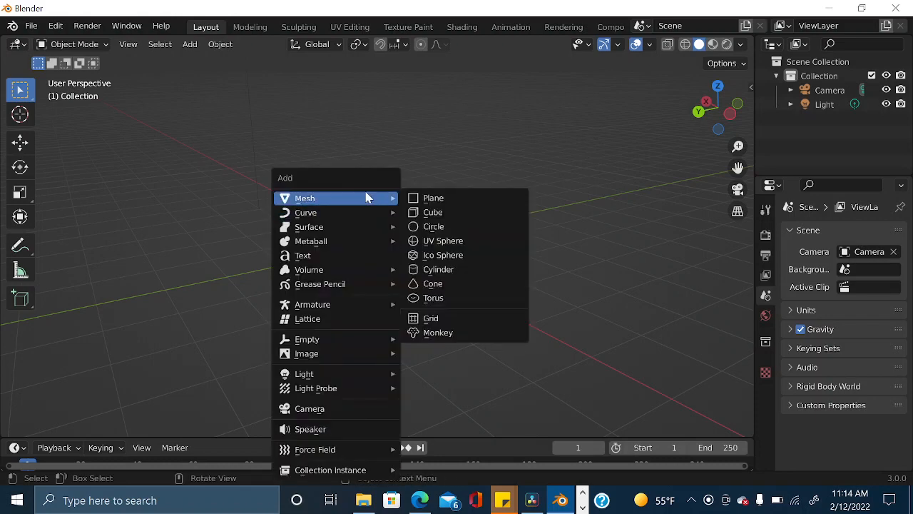
pyautogui.click(422, 243)
# Add a cone mesh at the origin, in the same spot as the sphere.
pyautogui.hotkey('shift', 'a')
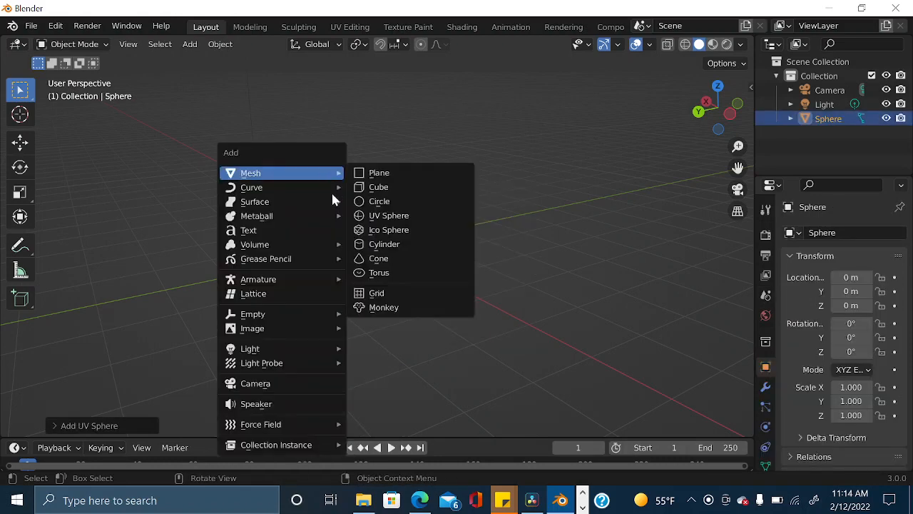
pyautogui.moveTo(285, 180)
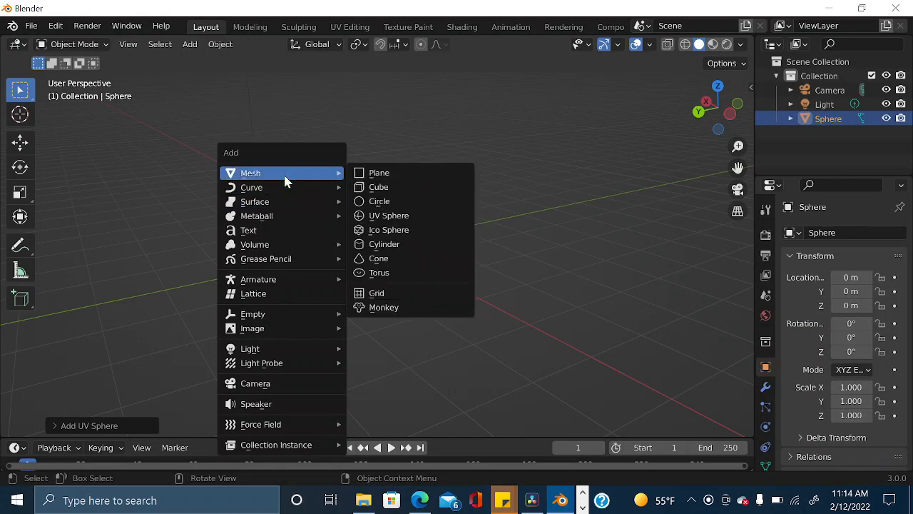
pyautogui.click(378, 258)
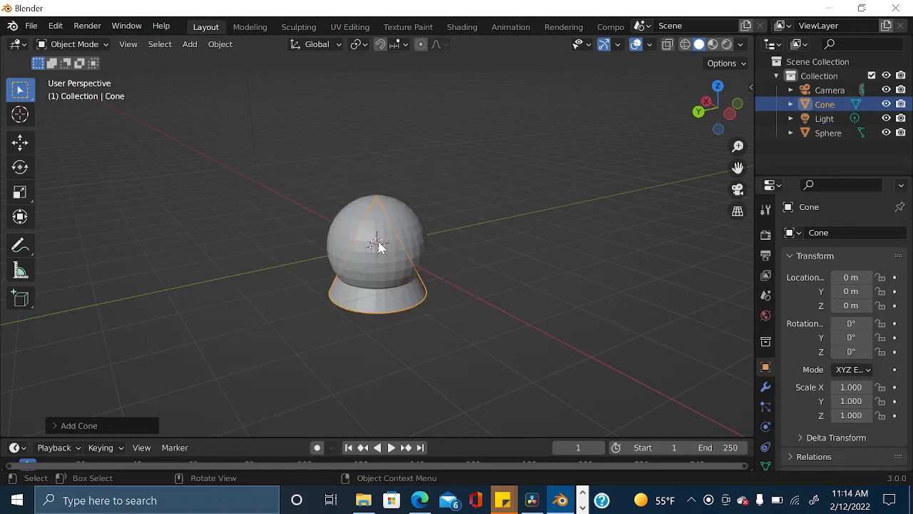
# Move the cone to about 2.23 m along Y and raise the sphere to about 0.79 m along Z.
pyautogui.click(20, 142)
pyautogui.moveTo(330, 259); pyautogui.dragTo(311, 269)
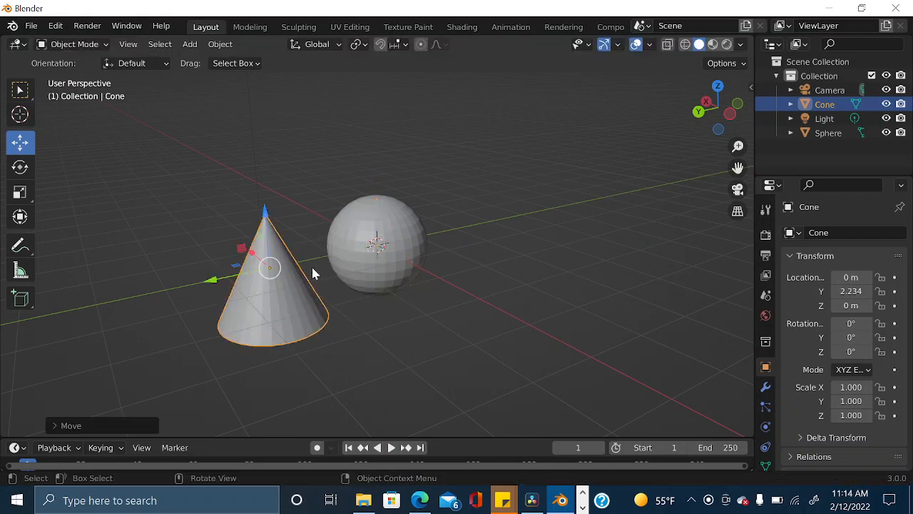
pyautogui.click(359, 244)
pyautogui.moveTo(375, 195); pyautogui.dragTo(372, 159)
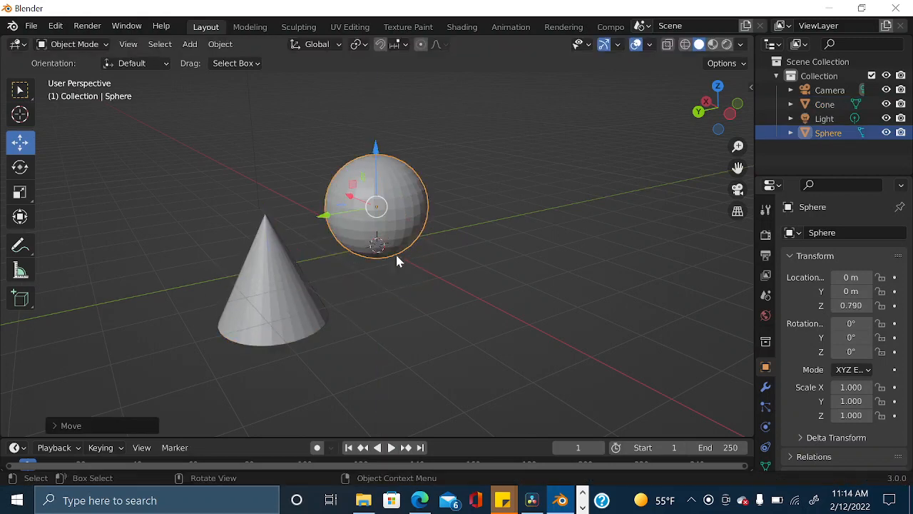
# Add a plane mesh and move it along Y to about -3.65 m, on the side of the sphere away from the cone.
pyautogui.hotkey('shift', 'a')
pyautogui.moveTo(341, 218)
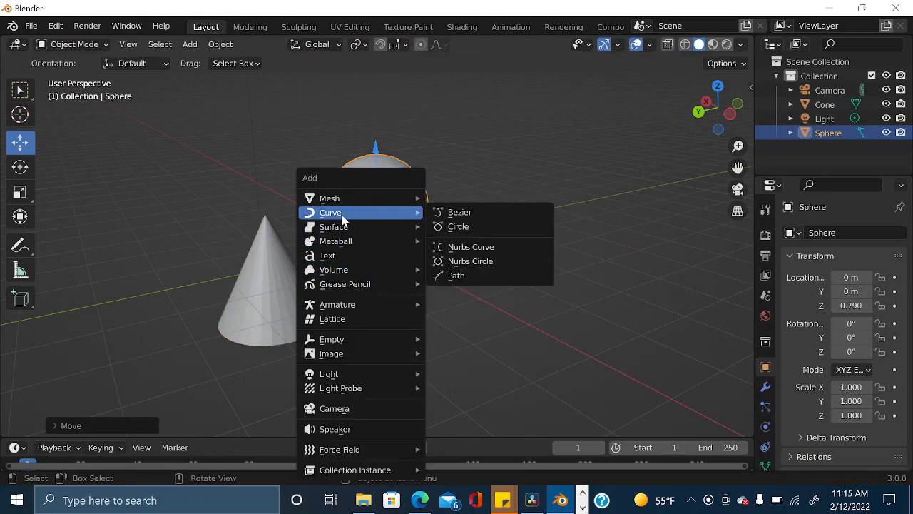
pyautogui.moveTo(366, 198)
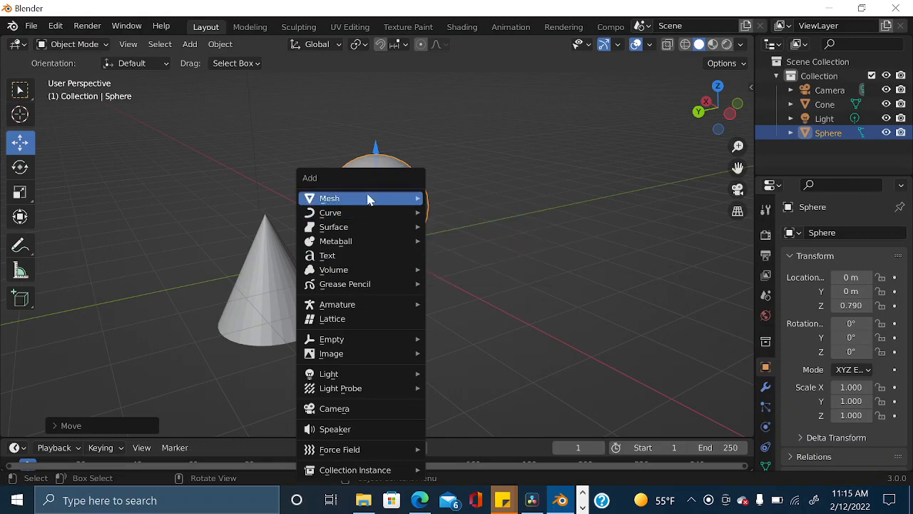
pyautogui.click(442, 200)
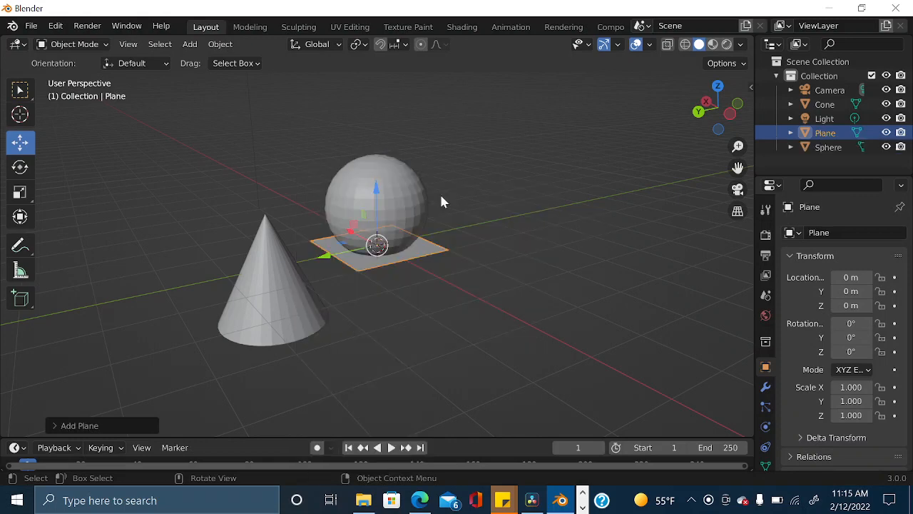
pyautogui.moveTo(323, 258); pyautogui.dragTo(484, 223)
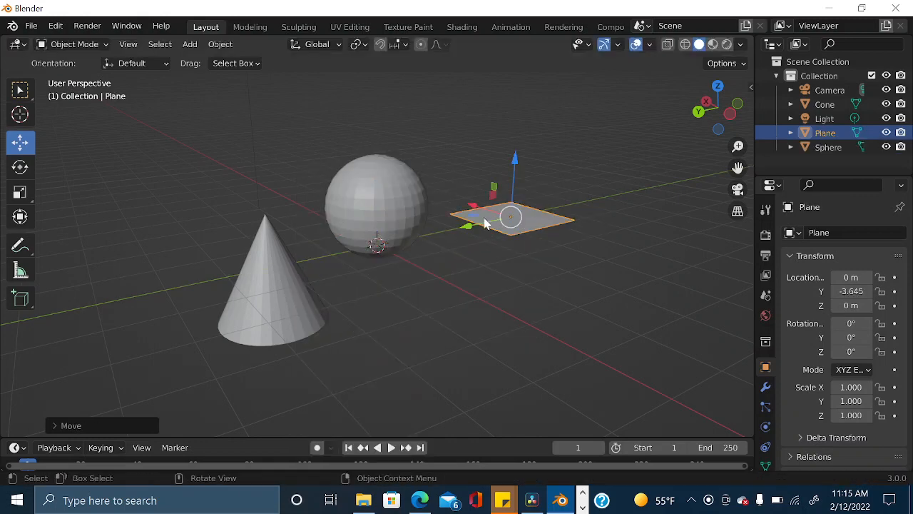
# Raise the plane to about 0.68 m along Z and shift it along Y to about -3.12 m.
pyautogui.press('r')
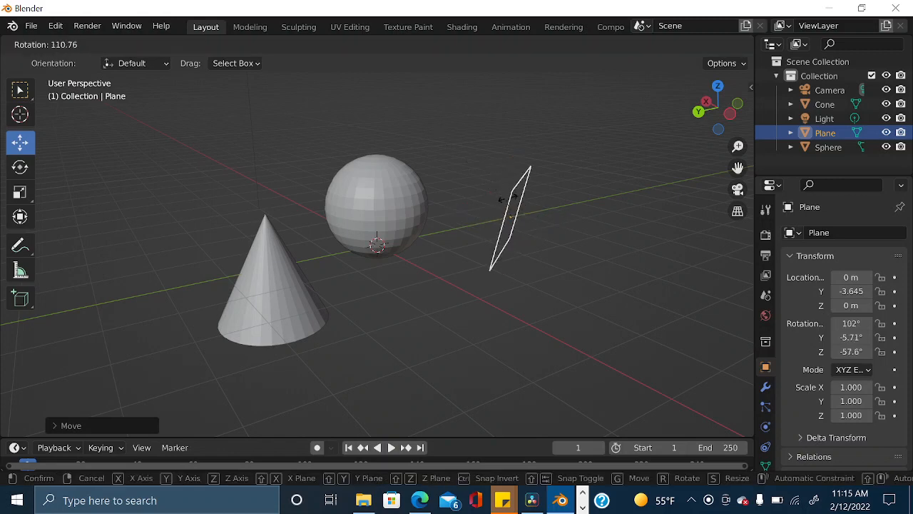
pyautogui.press('Escape')
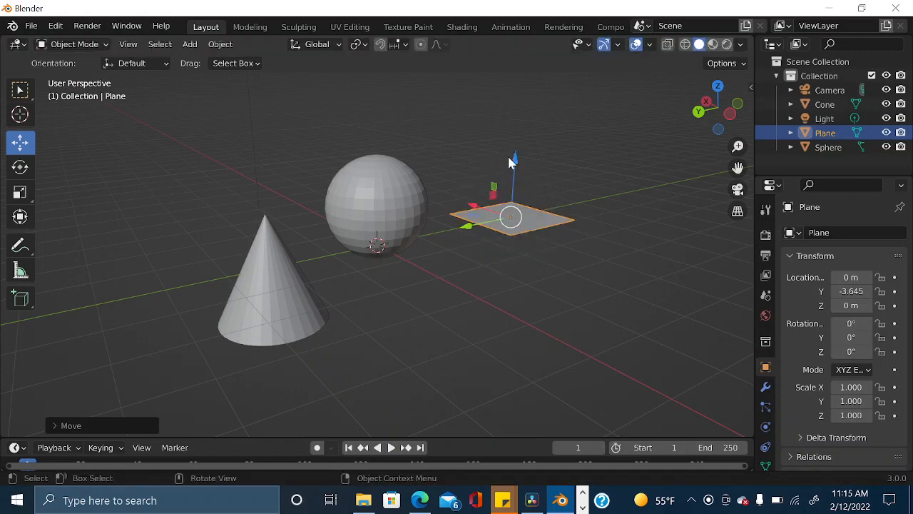
pyautogui.moveTo(510, 166); pyautogui.dragTo(511, 137)
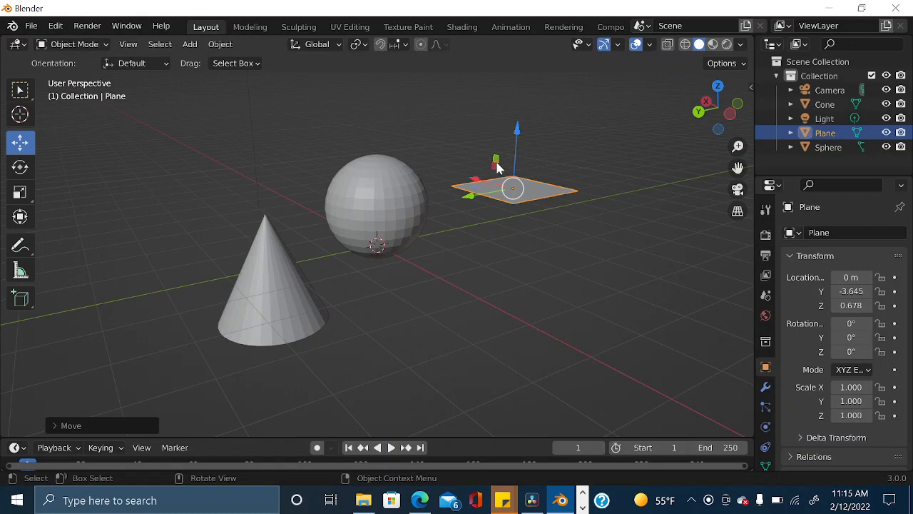
pyautogui.moveTo(479, 199); pyautogui.dragTo(464, 200)
# Delete the plane and the sphere from the scene.
pyautogui.rightClick(498, 198)
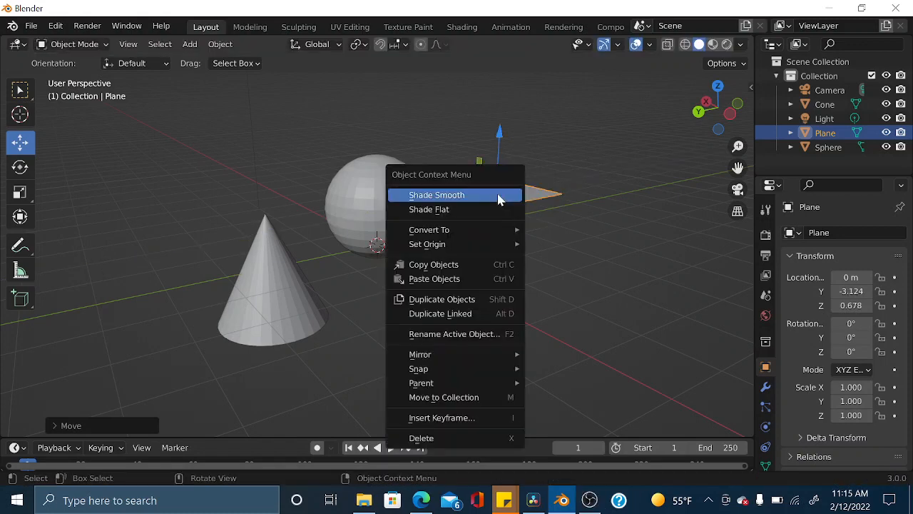
pyautogui.press('x')
pyautogui.click(598, 205)
pyautogui.click(419, 209)
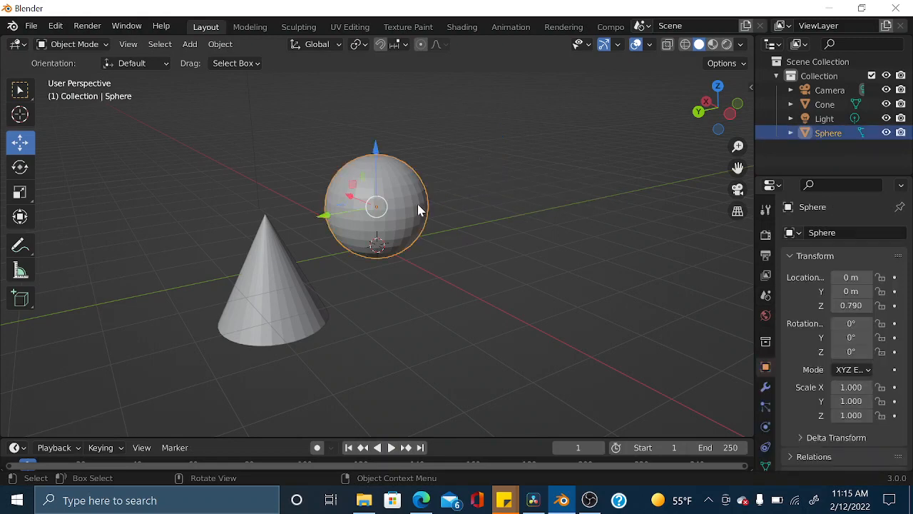
pyautogui.rightClick(394, 194)
pyautogui.rightClick(392, 197)
pyautogui.click(362, 433)
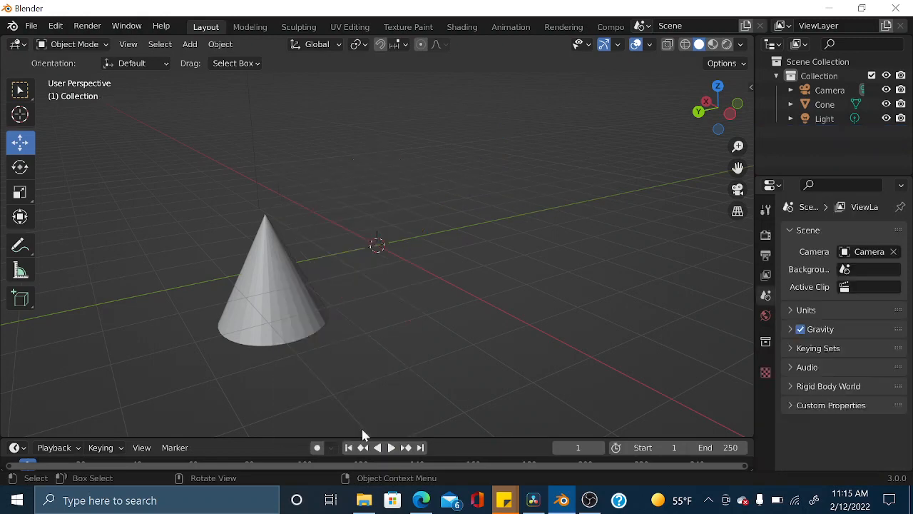
# Delete the cone so that only the camera and light are left.
pyautogui.click(310, 323)
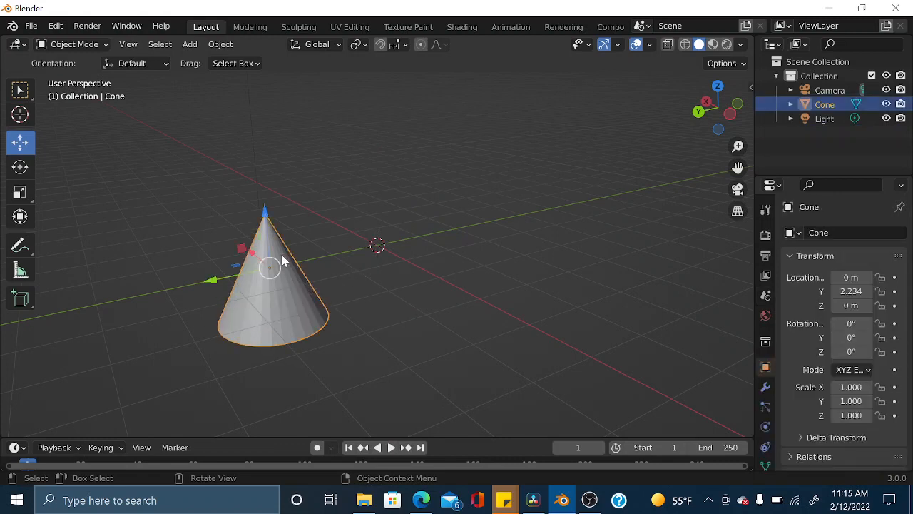
pyautogui.press('x')
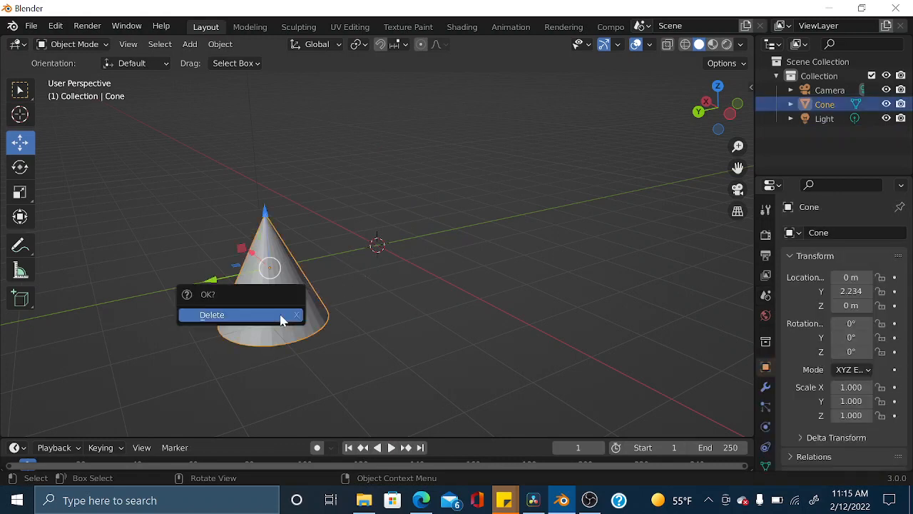
pyautogui.click(281, 319)
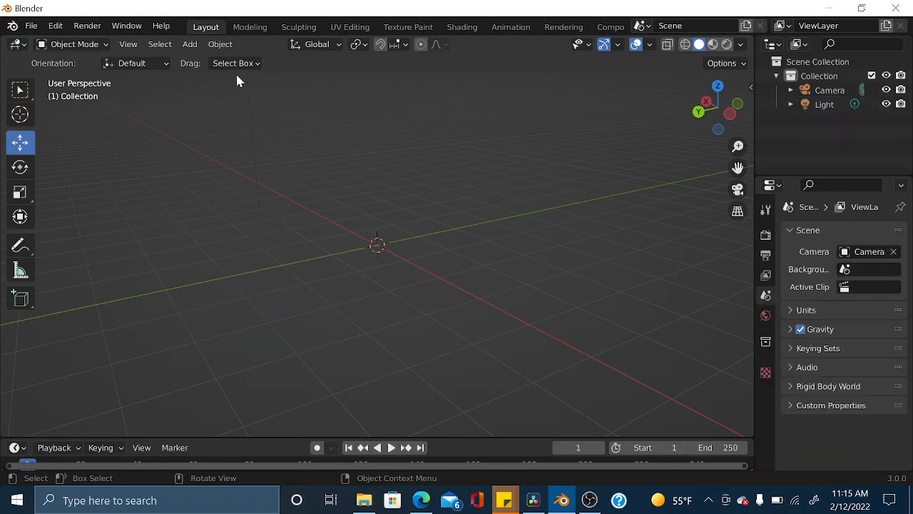
# Add a new cube mesh at the scene's origin.
pyautogui.click(19, 169)
pyautogui.rightClick(316, 184)
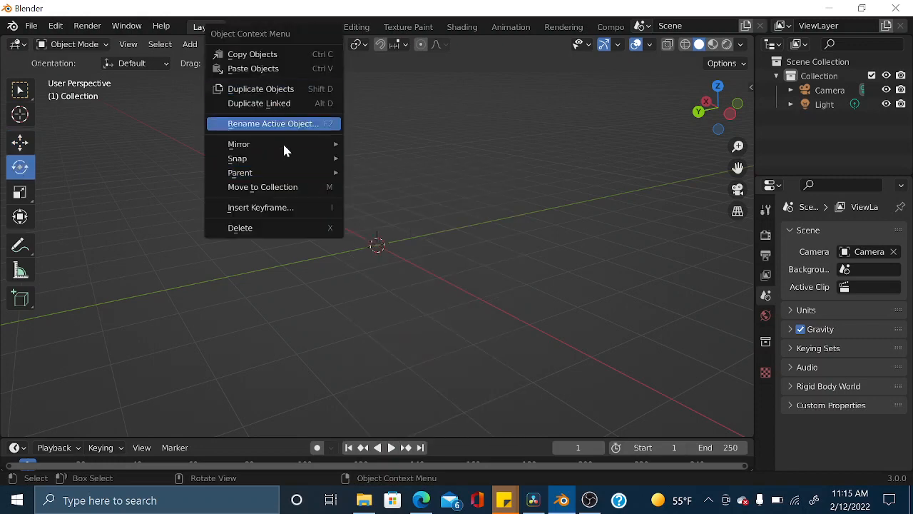
pyautogui.hotkey('shift', 'a')
pyautogui.moveTo(397, 145)
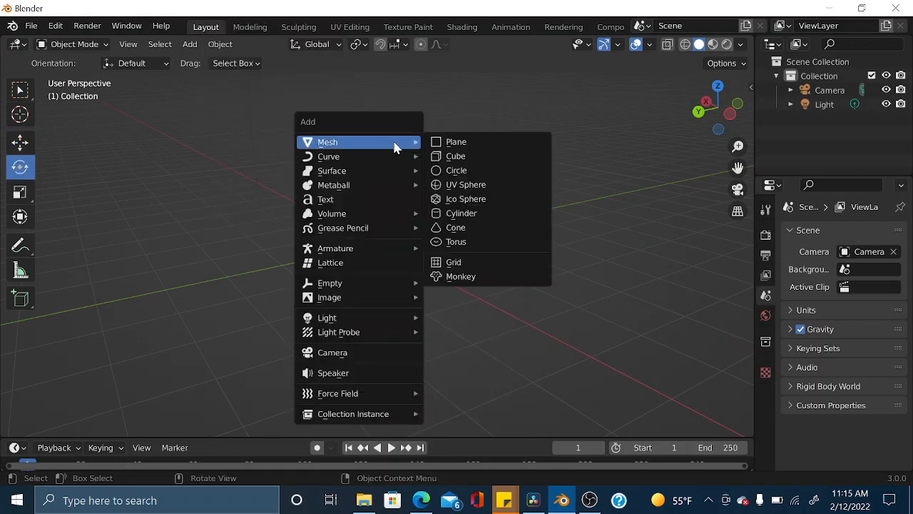
pyautogui.click(454, 156)
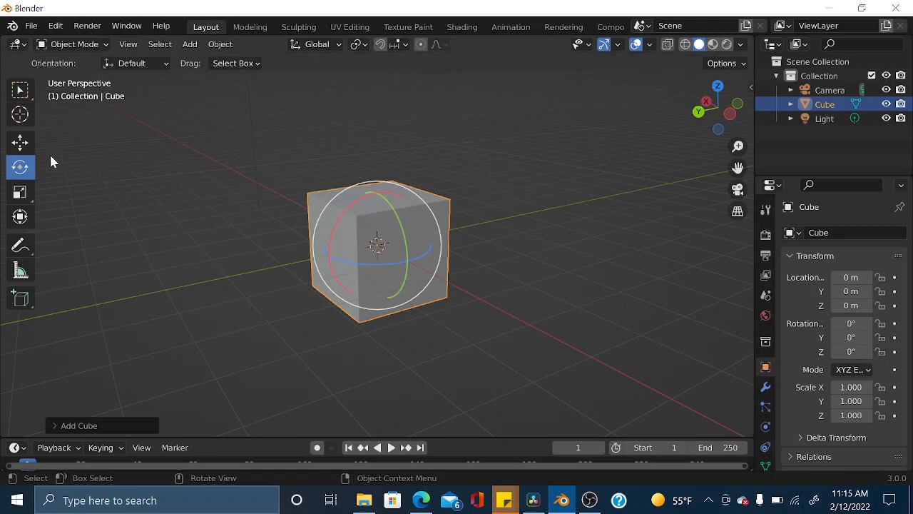
# Rotate the cube about 17.4° around its X axis with the Rotate tool.
pyautogui.click(20, 143)
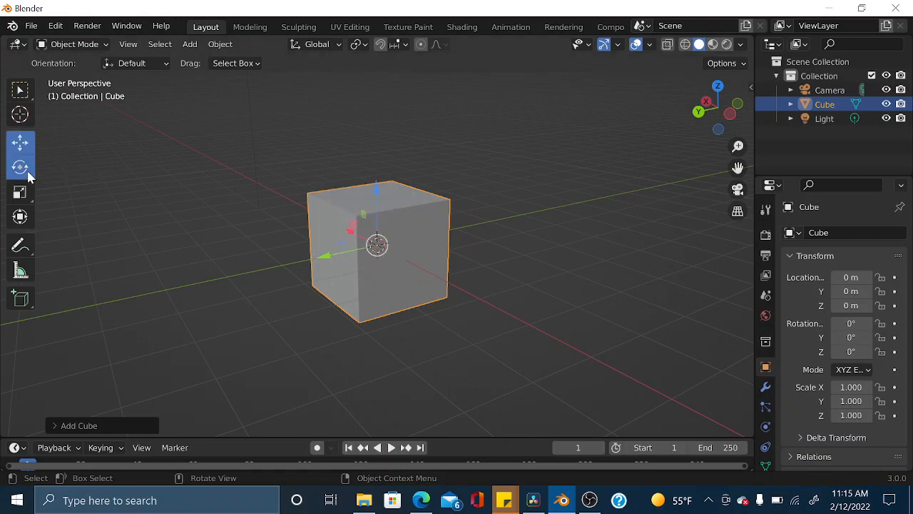
pyautogui.click(27, 170)
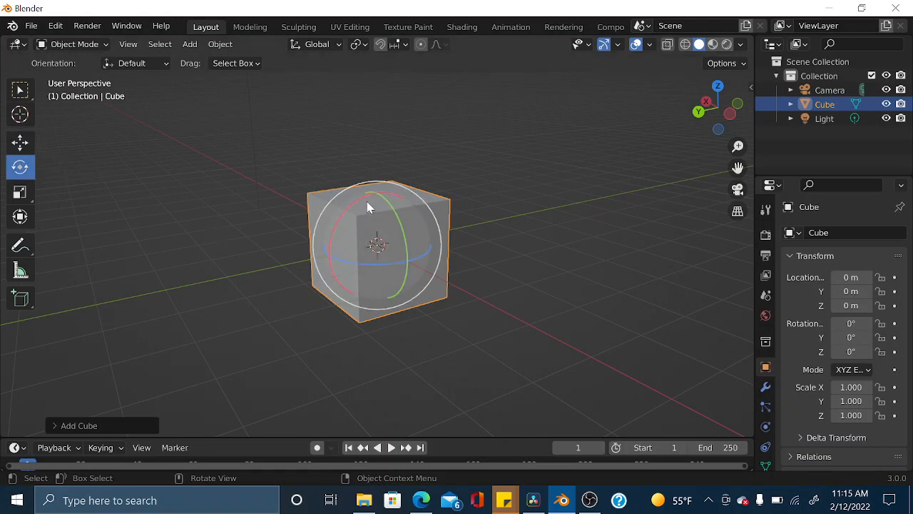
pyautogui.moveTo(368, 207); pyautogui.dragTo(400, 219)
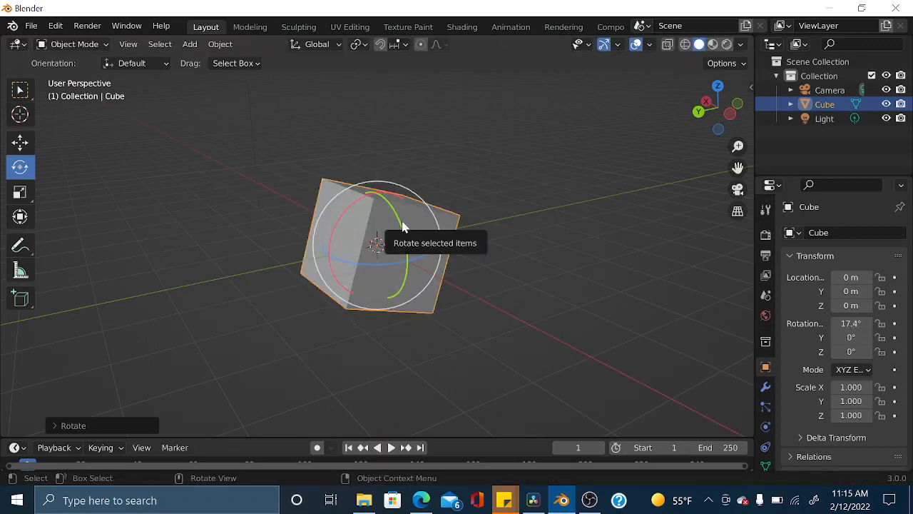
pyautogui.press('r')
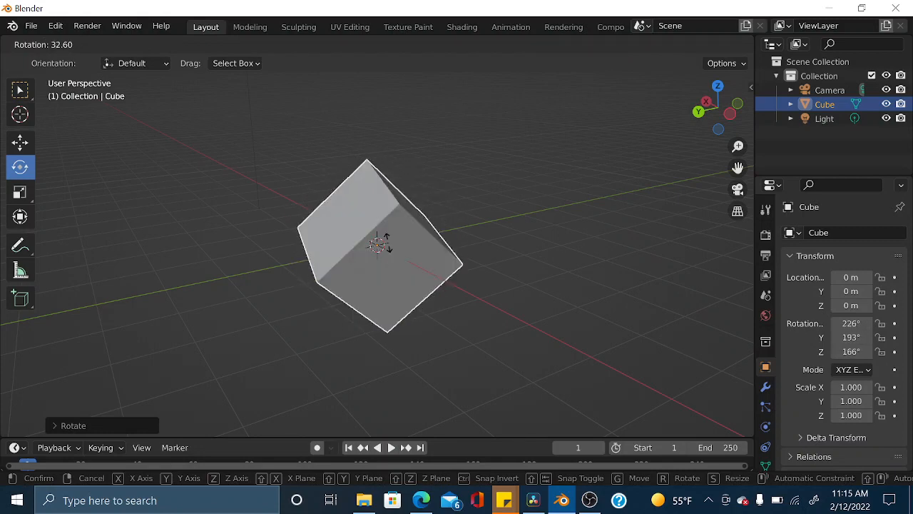
pyautogui.press('Escape')
pyautogui.press('s')
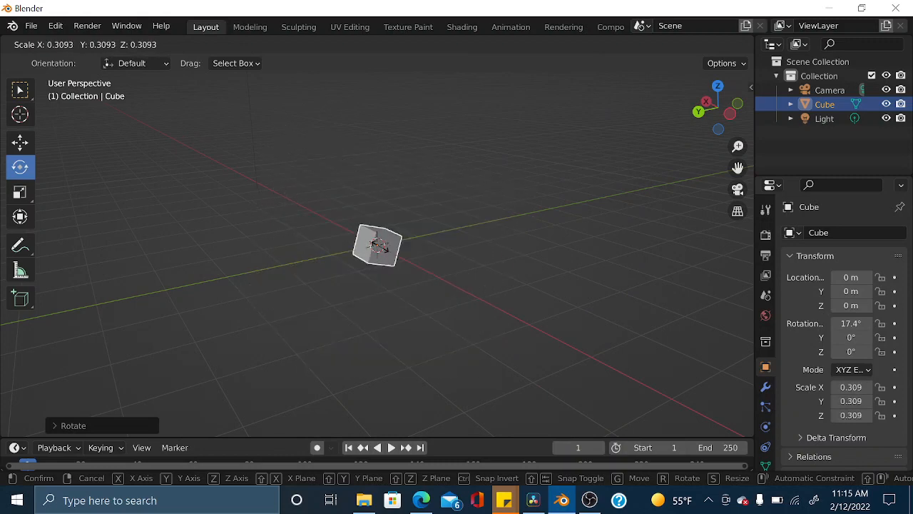
pyautogui.press('Escape')
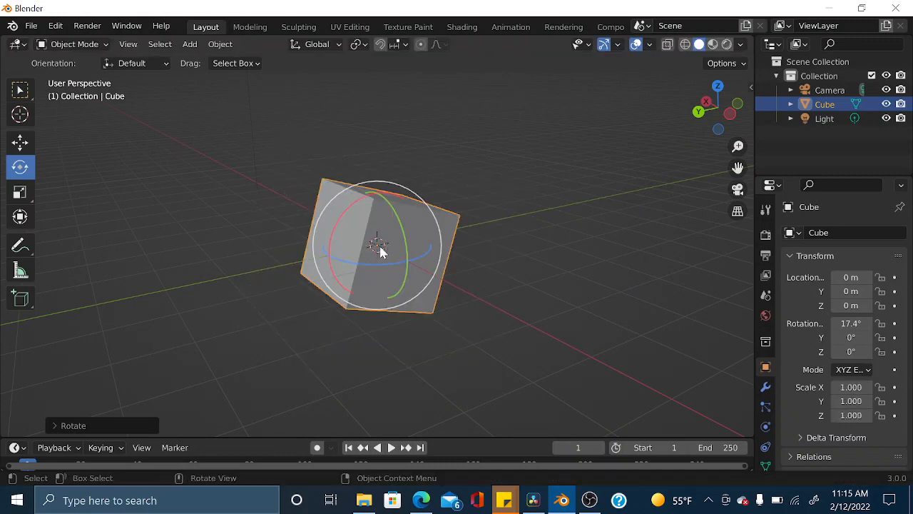
# Move the cube in the ground plane to about X -0.073 m, Y -2.637 m with the Move tool.
pyautogui.click(23, 142)
pyautogui.press('g')
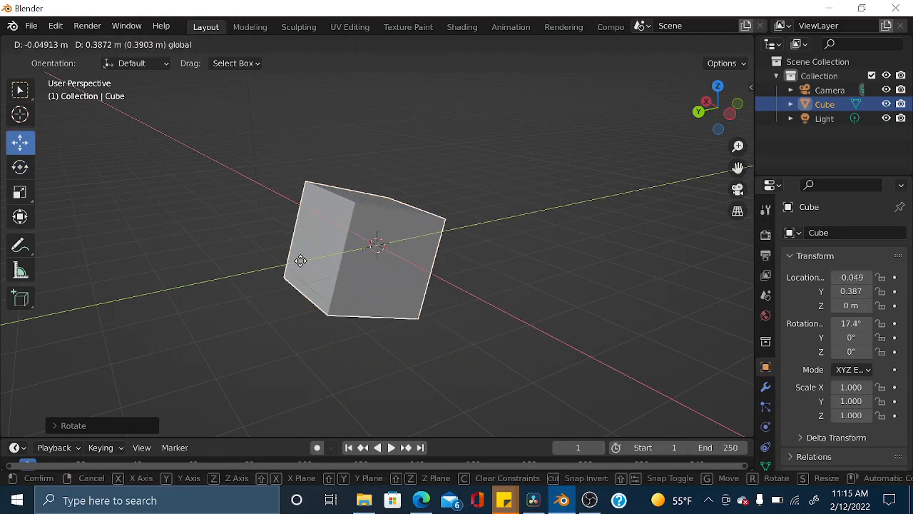
pyautogui.click(296, 260)
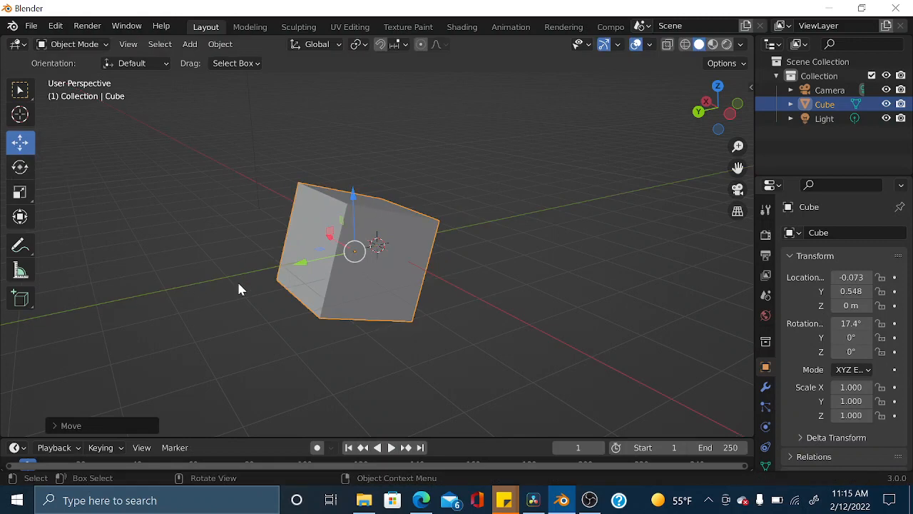
pyautogui.moveTo(296, 266); pyautogui.dragTo(424, 240)
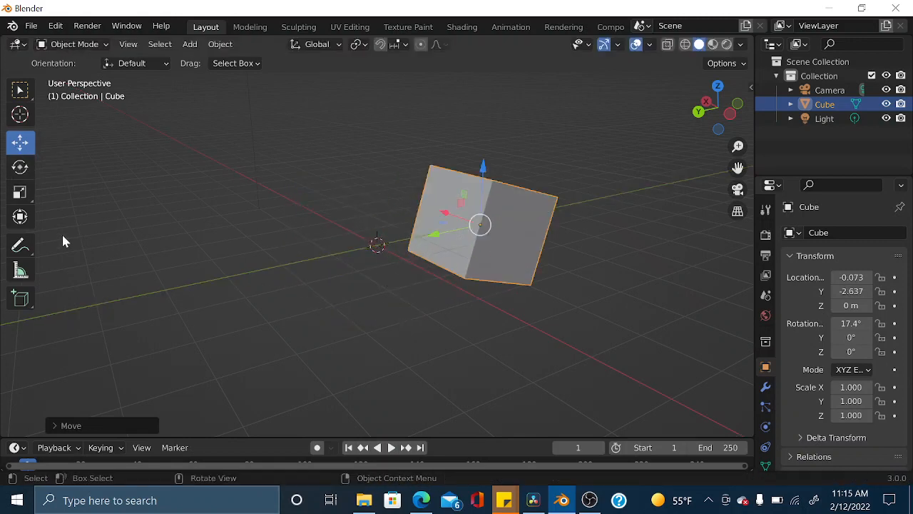
# Scale the cube with the Scale tool to about 2.778 in X, 0.839 in Y and 2.781 in Z.
pyautogui.click(21, 192)
pyautogui.moveTo(483, 169); pyautogui.dragTo(483, 107)
pyautogui.moveTo(436, 238); pyautogui.dragTo(369, 204)
pyautogui.moveTo(483, 175); pyautogui.dragTo(476, 135)
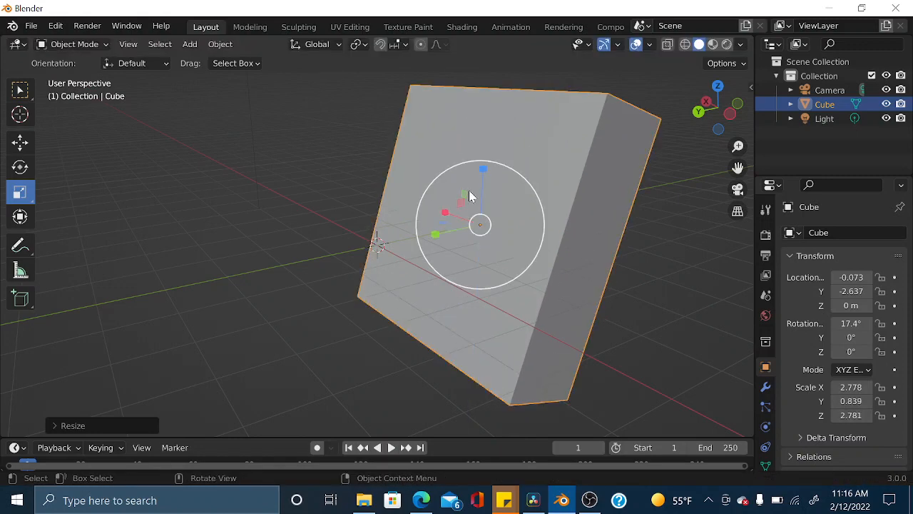
# Delete the scaled cube from the scene.
pyautogui.click(718, 87)
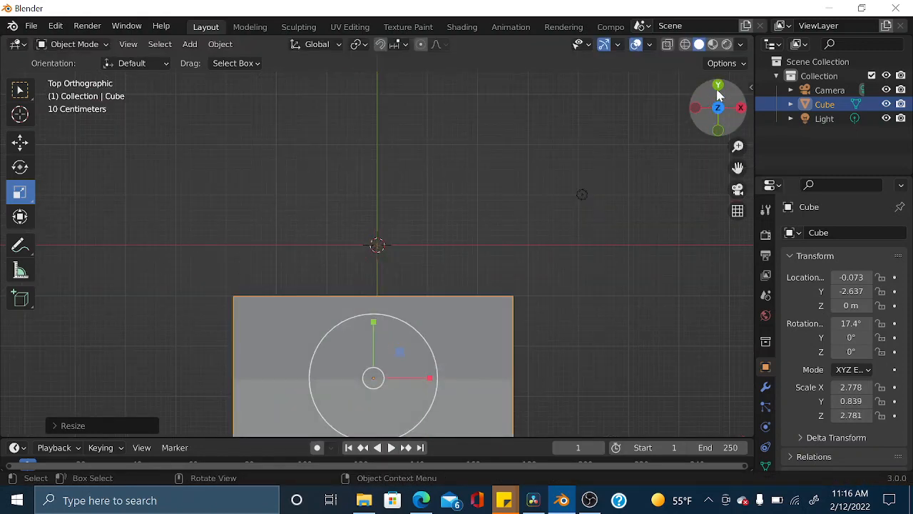
pyautogui.click(719, 90)
pyautogui.moveTo(694, 112); pyautogui.dragTo(690, 134)
pyautogui.rightClick(647, 126)
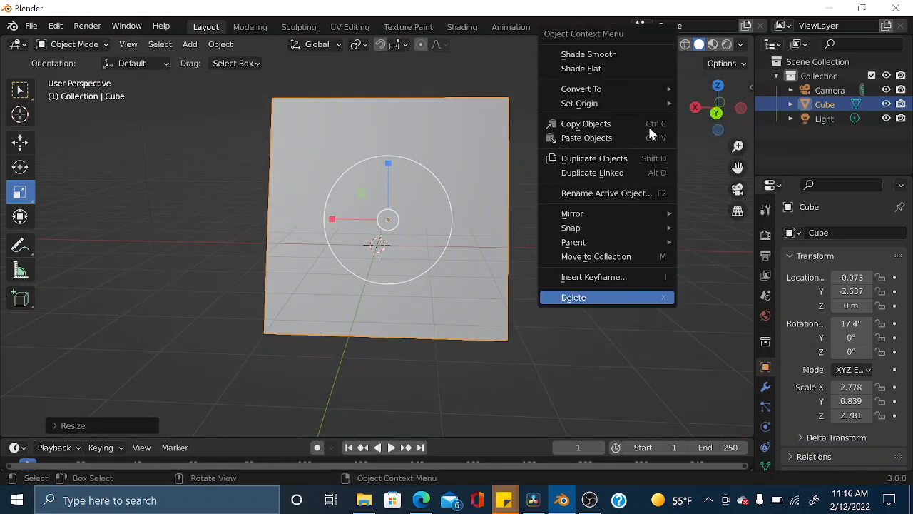
pyautogui.moveTo(474, 100); pyautogui.dragTo(487, 179, button='middle')
pyautogui.press('x')
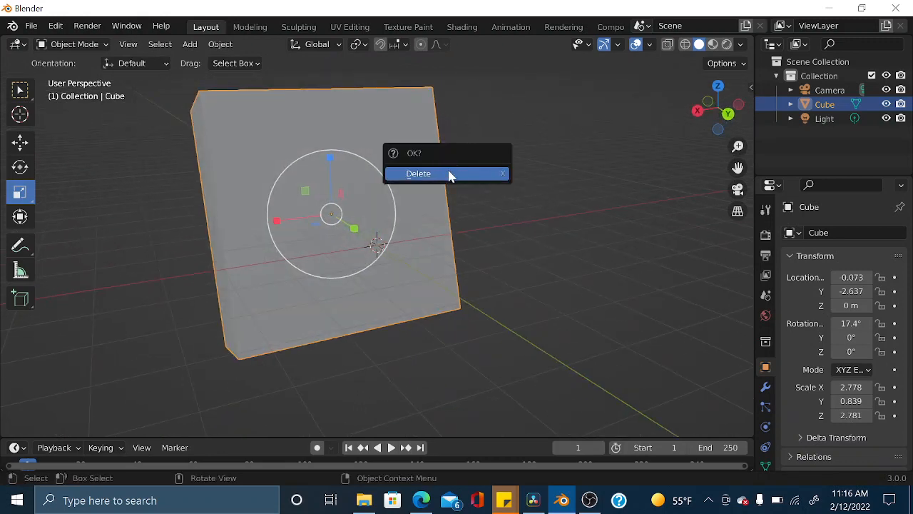
pyautogui.click(448, 174)
# Add a fresh cube mesh at the scene's origin and deselect it.
pyautogui.moveTo(433, 206); pyautogui.dragTo(320, 189, button='middle')
pyautogui.rightClick(322, 187)
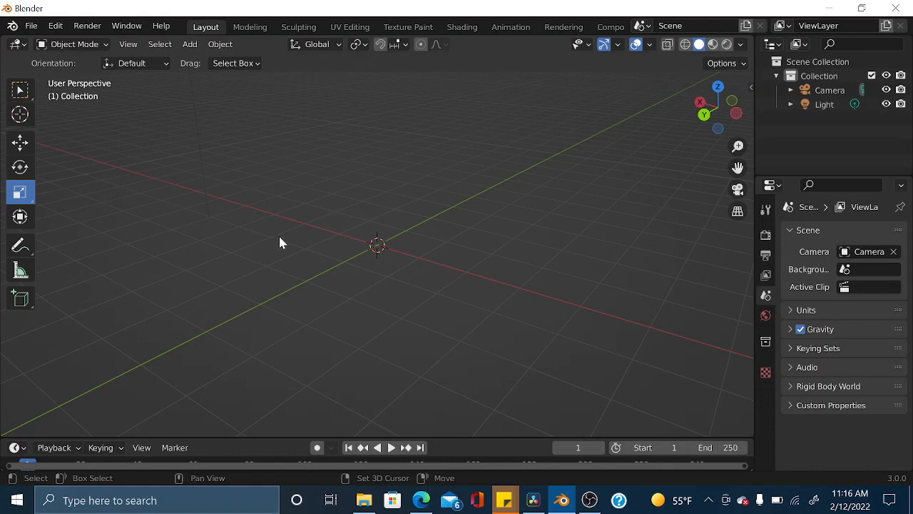
pyautogui.hotkey('shift', 'a')
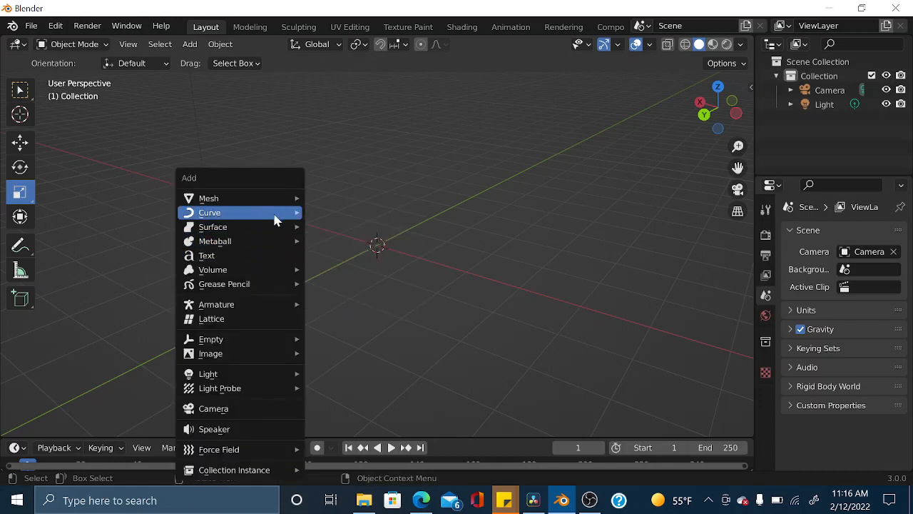
pyautogui.moveTo(278, 216)
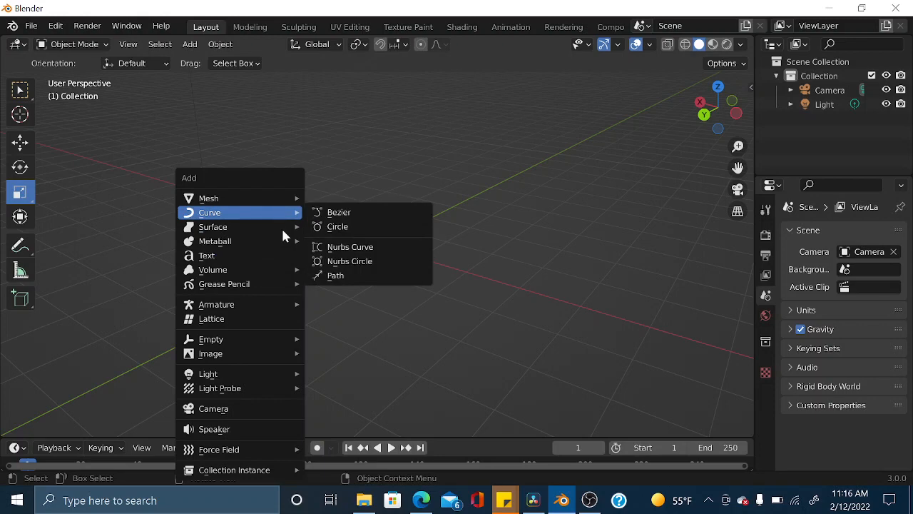
pyautogui.moveTo(235, 202)
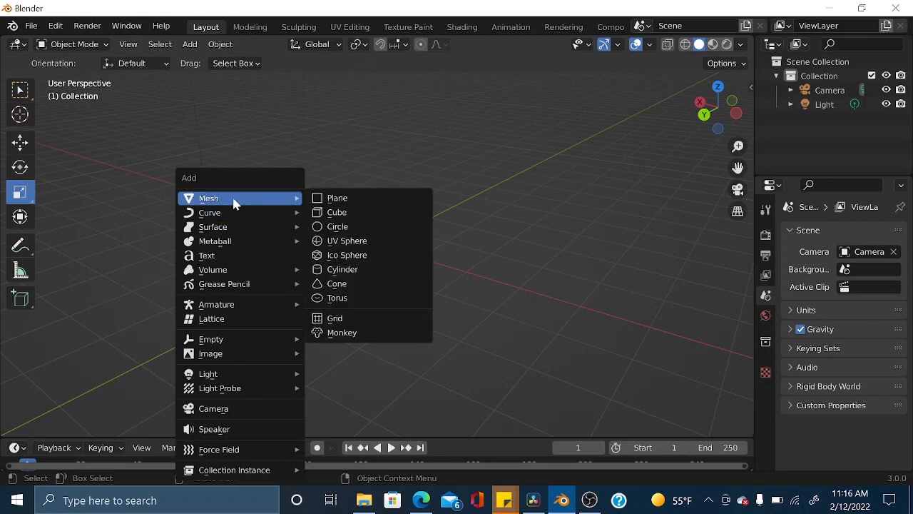
pyautogui.click(341, 213)
pyautogui.hotkey('alt', 'a')
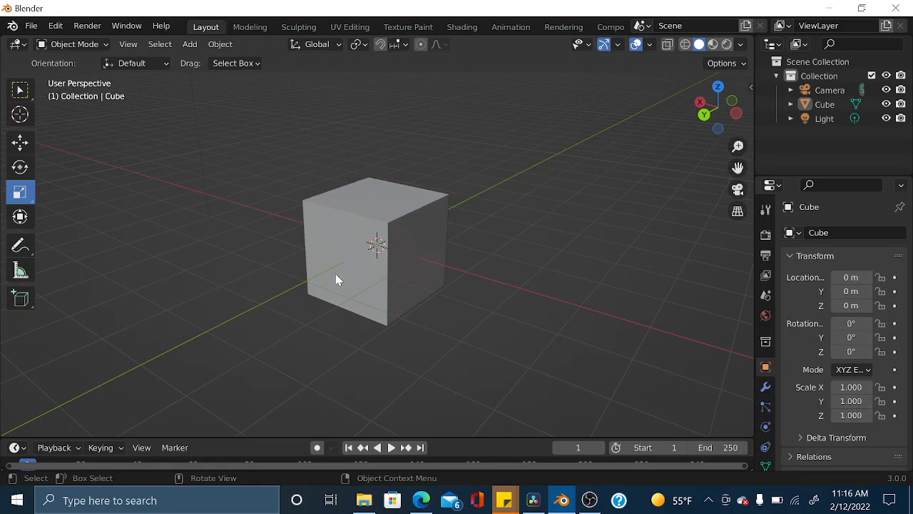
# Enter Edit Mode on the new cube with none of its geometry selected.
pyautogui.click(100, 45)
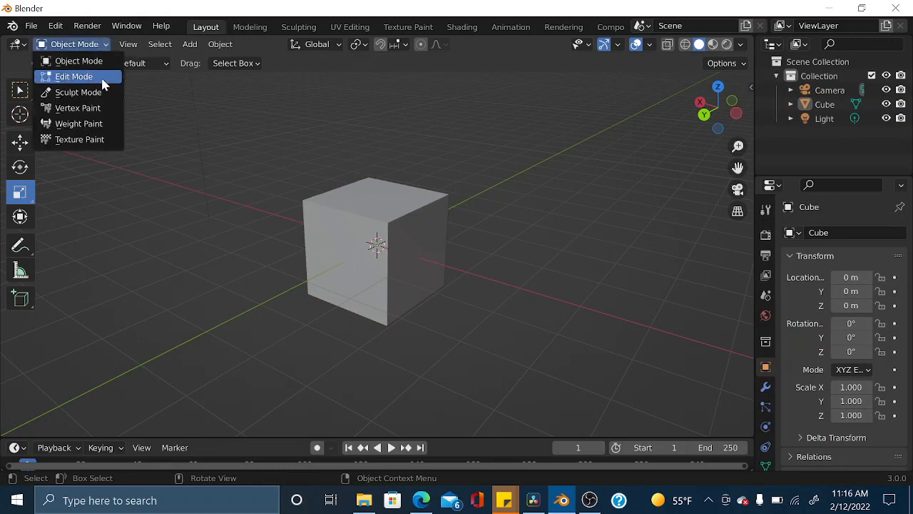
pyautogui.click(102, 78)
pyautogui.hotkey('alt', 'a')
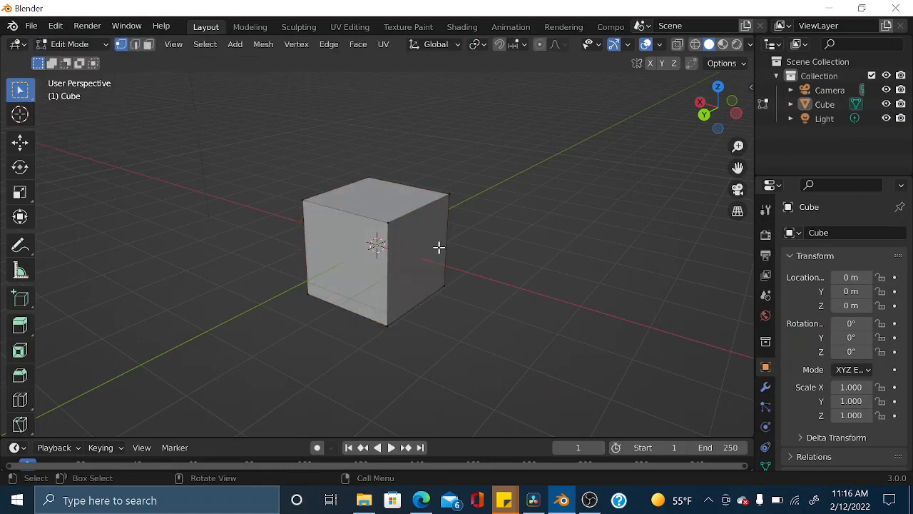
pyautogui.moveTo(438, 246)
pyautogui.keyDown('alt'); pyautogui.mouseDown(button='middle')
pyautogui.moveTo(452, 249)
pyautogui.moveTo(406, 291)
pyautogui.moveTo(434, 245)
pyautogui.mouseUp(button='middle'); pyautogui.keyUp('alt')
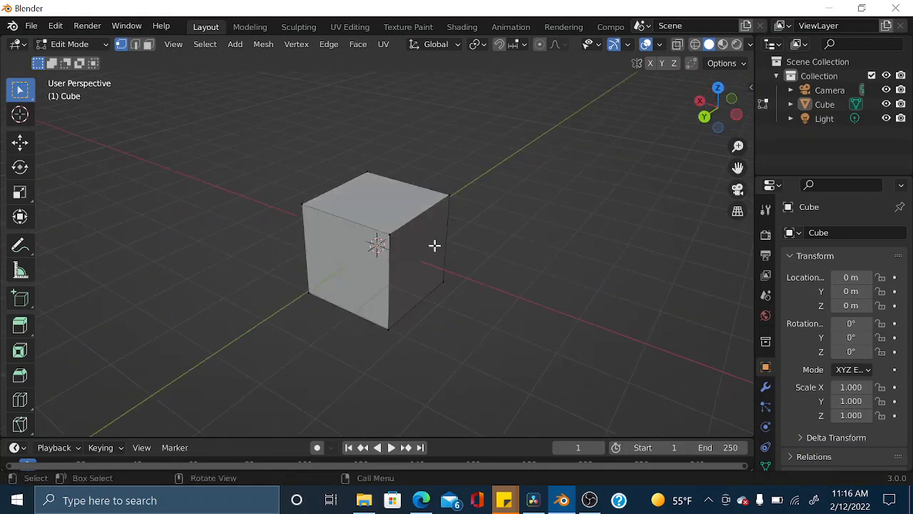
# Switch the cube back to Object Mode and return it to Edit Mode.
pyautogui.click(104, 44)
pyautogui.click(99, 60)
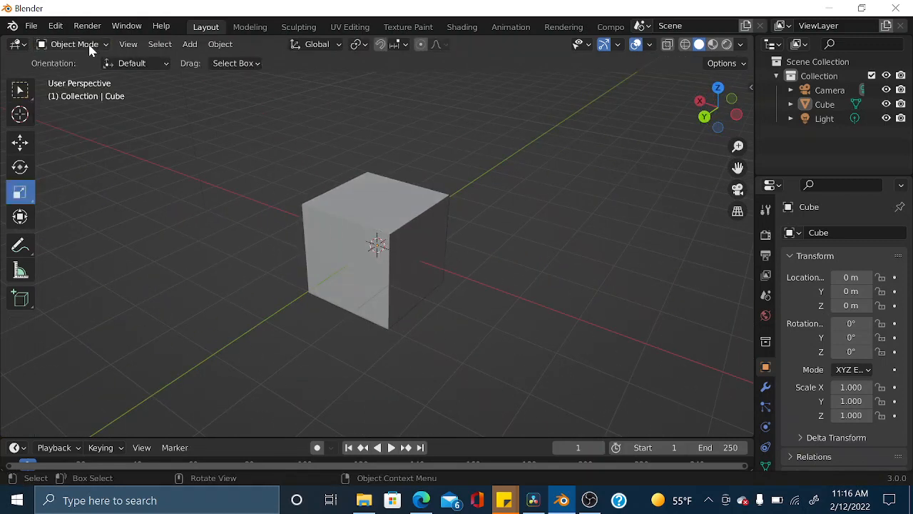
pyautogui.click(91, 46)
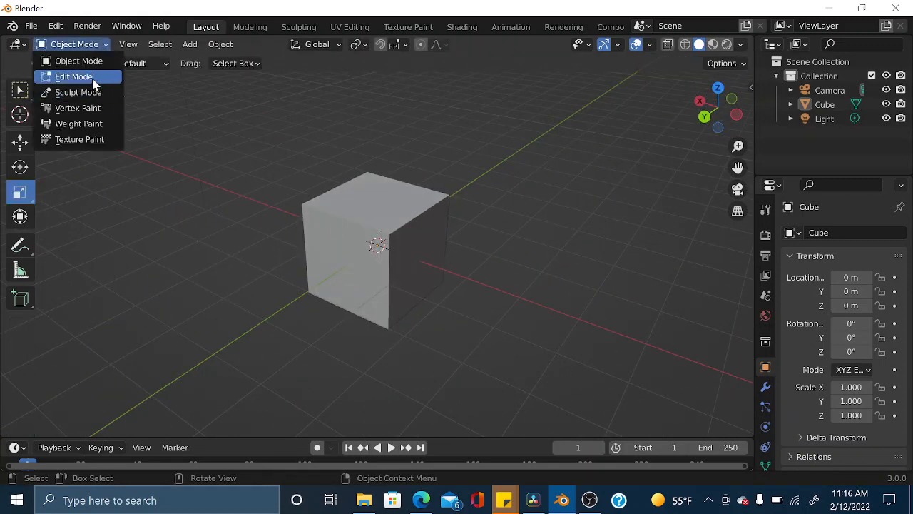
pyautogui.click(91, 77)
pyautogui.moveTo(548, 249); pyautogui.dragTo(434, 267, button='middle')
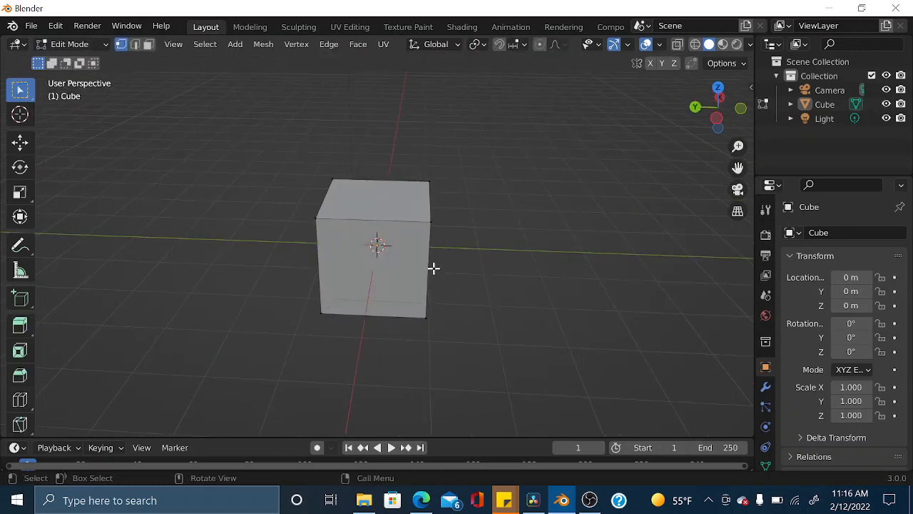
pyautogui.click(96, 43)
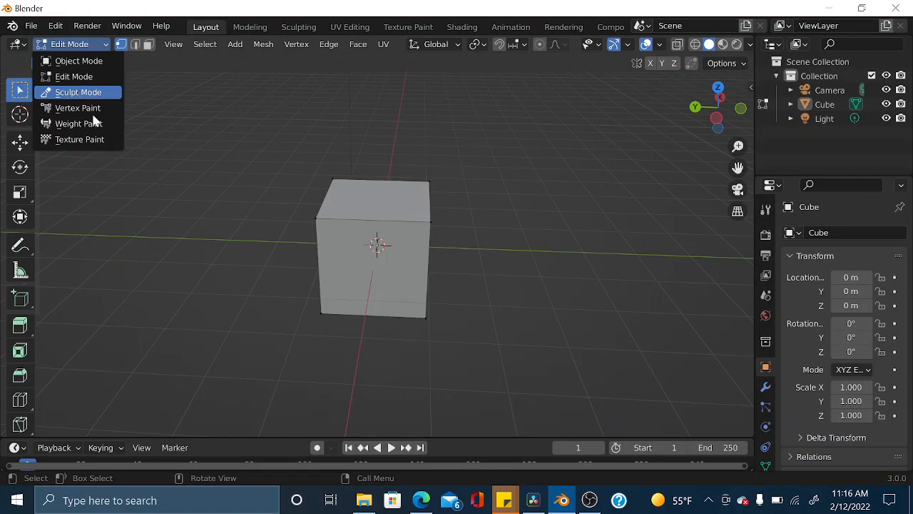
pyautogui.click(100, 44)
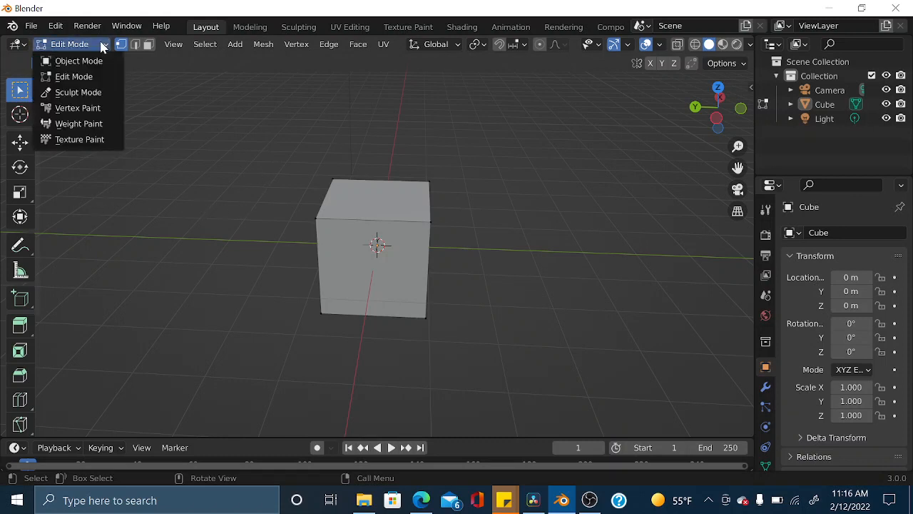
# Make three evenly spaced horizontal loop cuts around the cube.
pyautogui.moveTo(430, 276); pyautogui.dragTo(377, 273, button='middle')
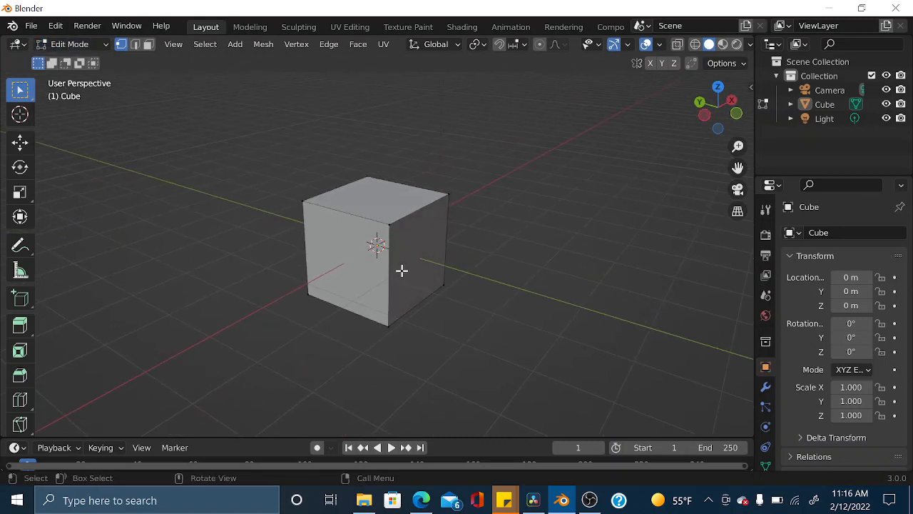
pyautogui.scroll(1, 407, 265)
pyautogui.hotkey('ctrl', 'r')
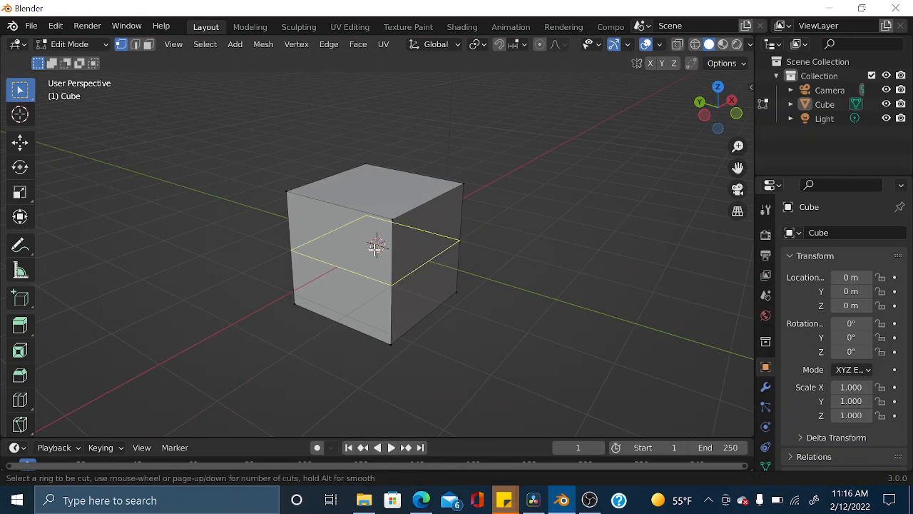
pyautogui.scroll(2, 386, 261)
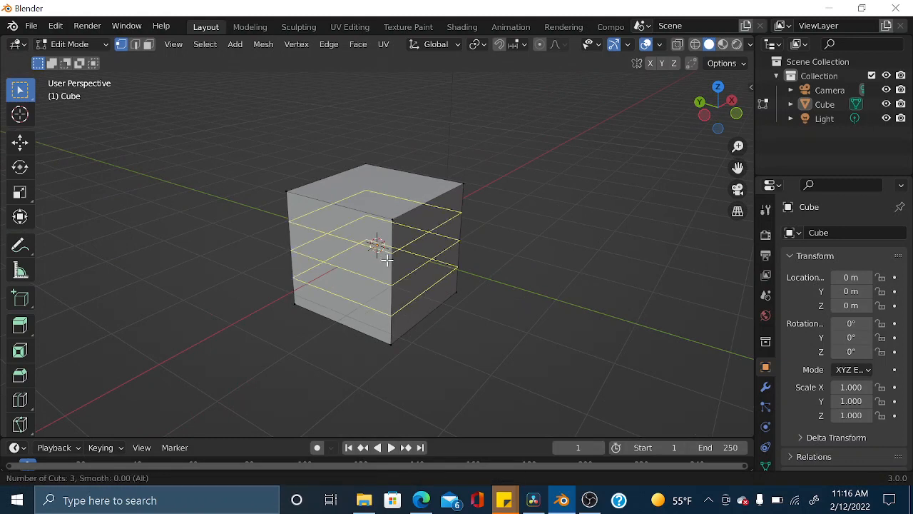
pyautogui.click(386, 260)
pyautogui.click(381, 250)
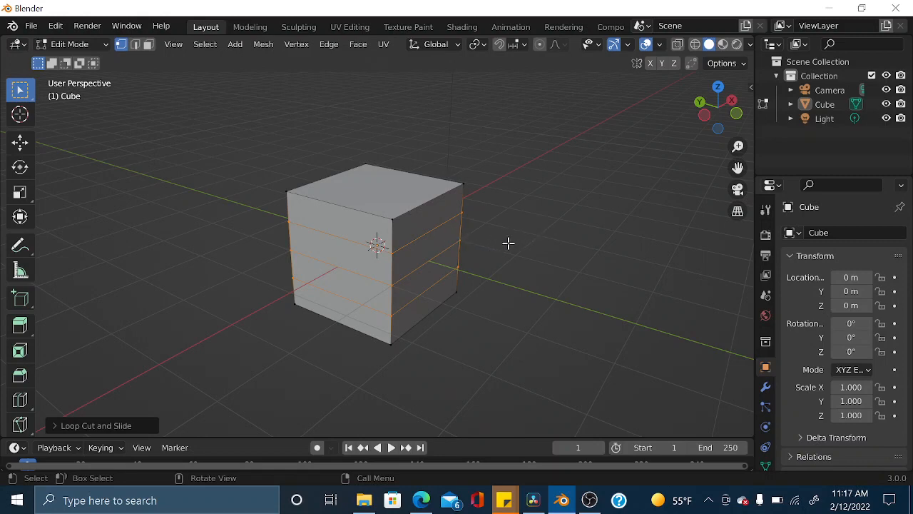
# Undo the loop cuts on the cube, select it in Object Mode and re-enter Edit Mode.
pyautogui.moveTo(467, 255)
pyautogui.mouseDown(button='middle')
pyautogui.moveTo(450, 247)
pyautogui.moveTo(475, 260)
pyautogui.mouseUp(button='middle')
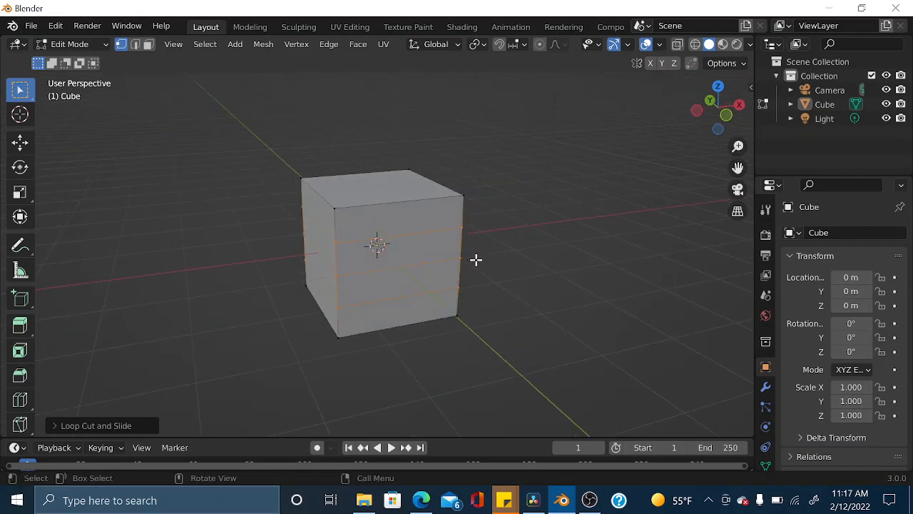
pyautogui.press('Tab')
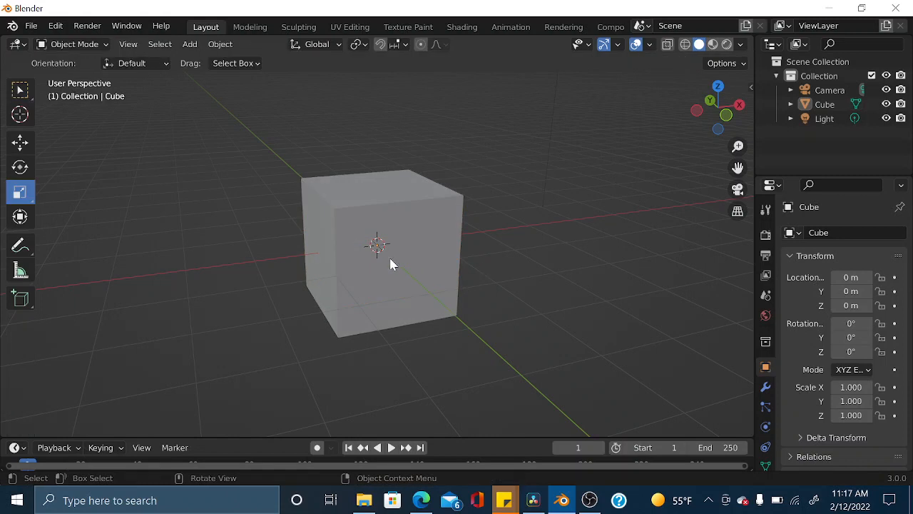
pyautogui.click(445, 241)
pyautogui.click(87, 46)
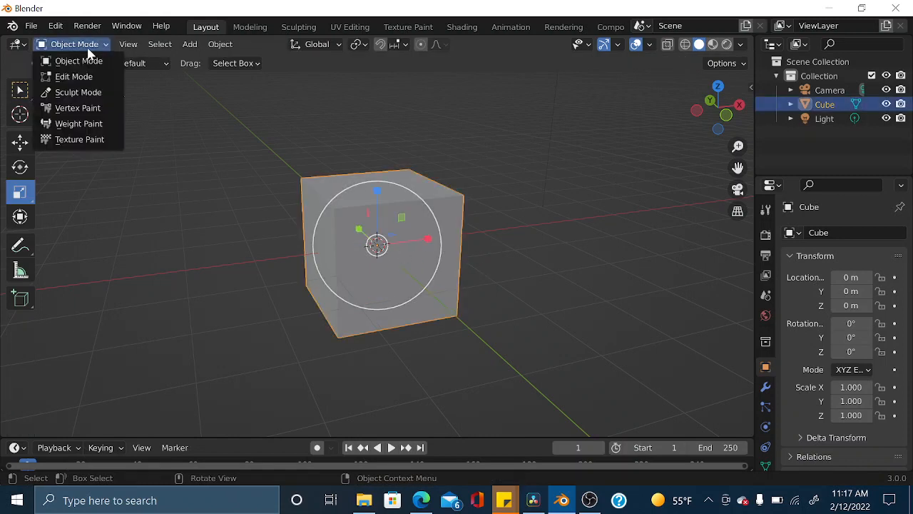
pyautogui.click(95, 77)
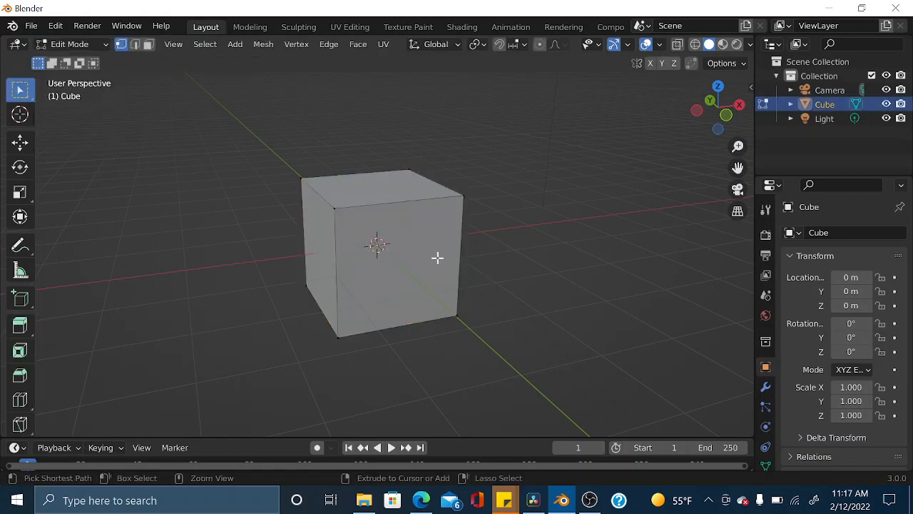
# Make two evenly spaced horizontal loop cuts around the cube.
pyautogui.hotkey('ctrl', 'r')
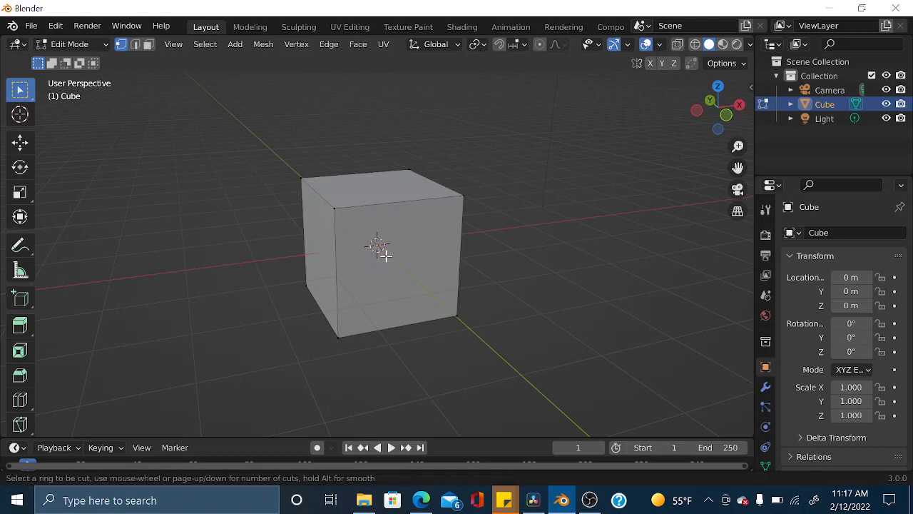
pyautogui.press('Escape')
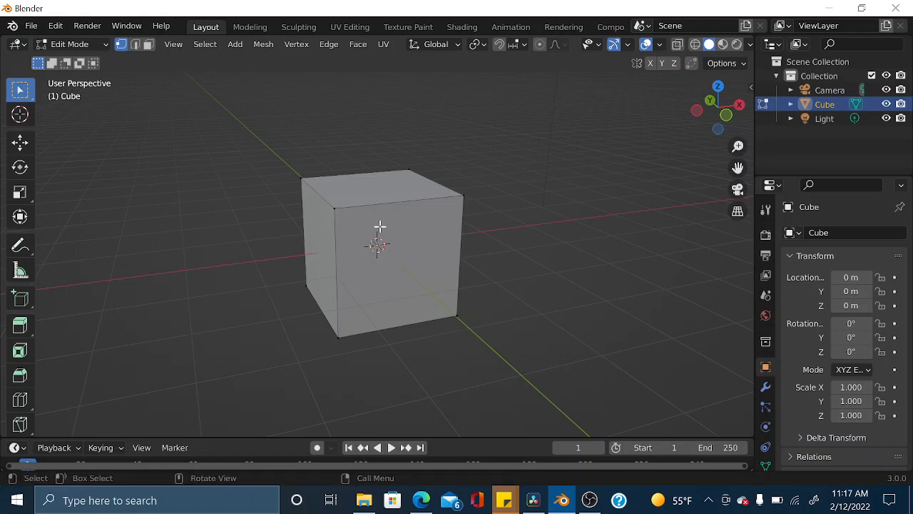
pyautogui.press('a')
pyautogui.hotkey('ctrl', 'r')
pyautogui.scroll(1, 464, 248)
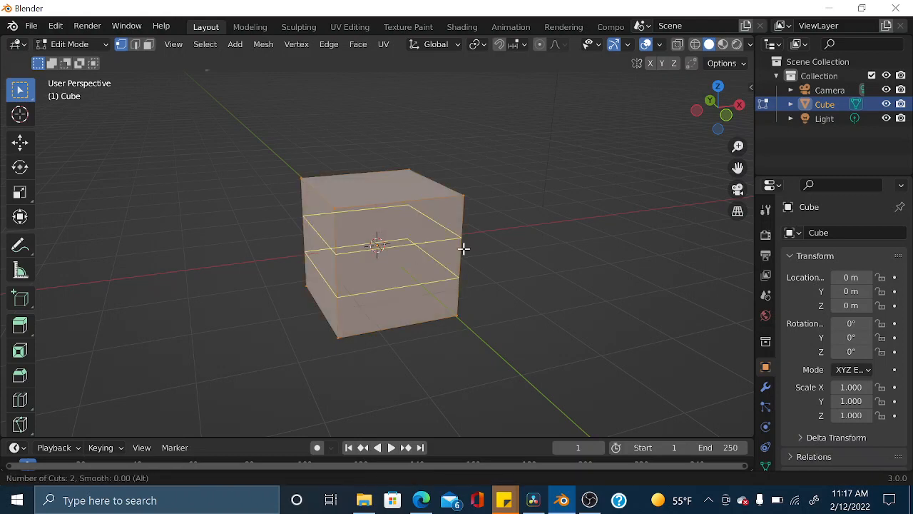
pyautogui.click(464, 249)
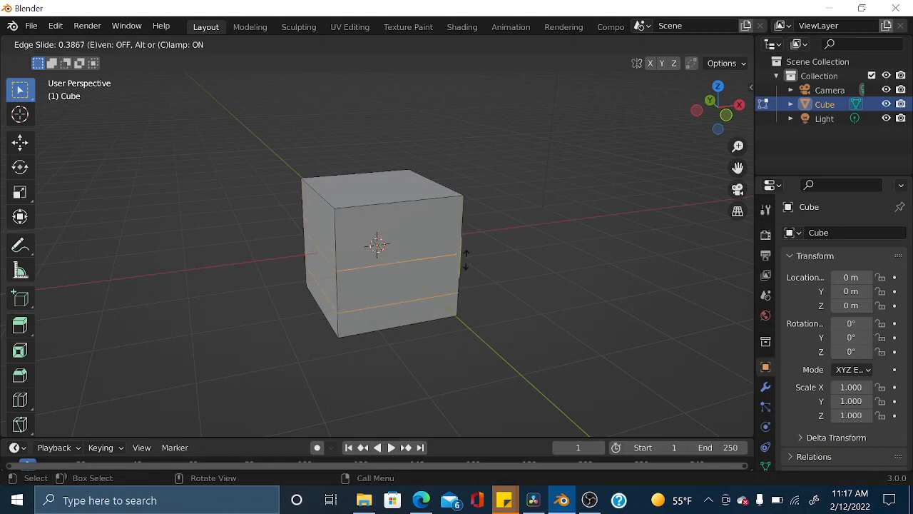
pyautogui.click(421, 241)
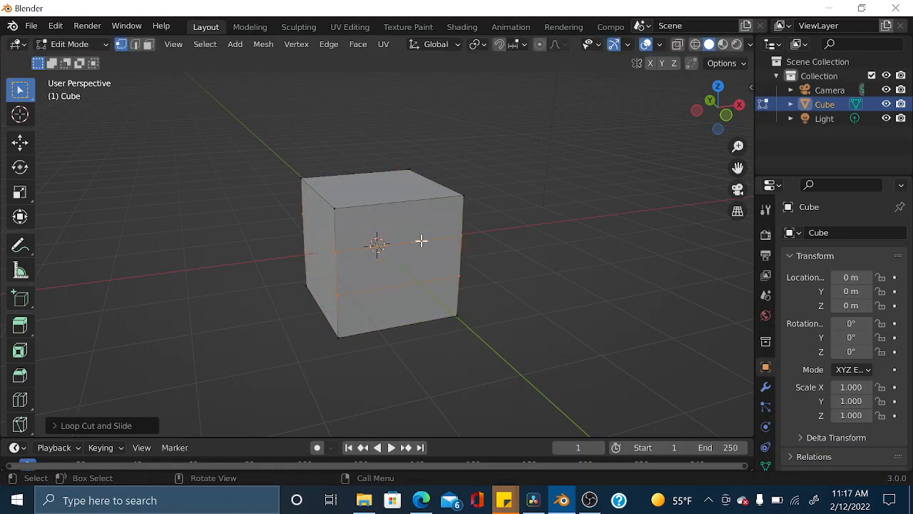
# Scale the two new edge loops inward to give the cube a narrow waist, and clear the selection.
pyautogui.press('s')
pyautogui.click(480, 251)
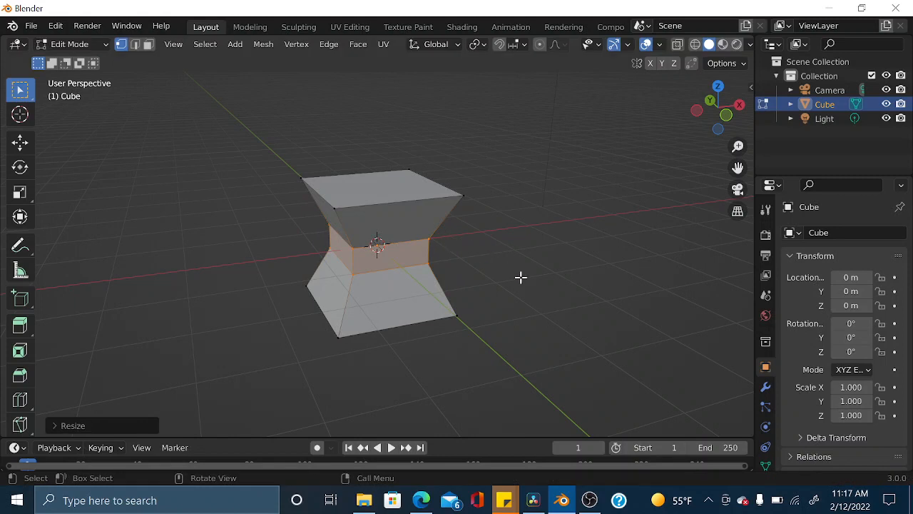
pyautogui.click(479, 287)
# Move the right-hand vertex of the upper waist loop outward along the X axis.
pyautogui.click(428, 239)
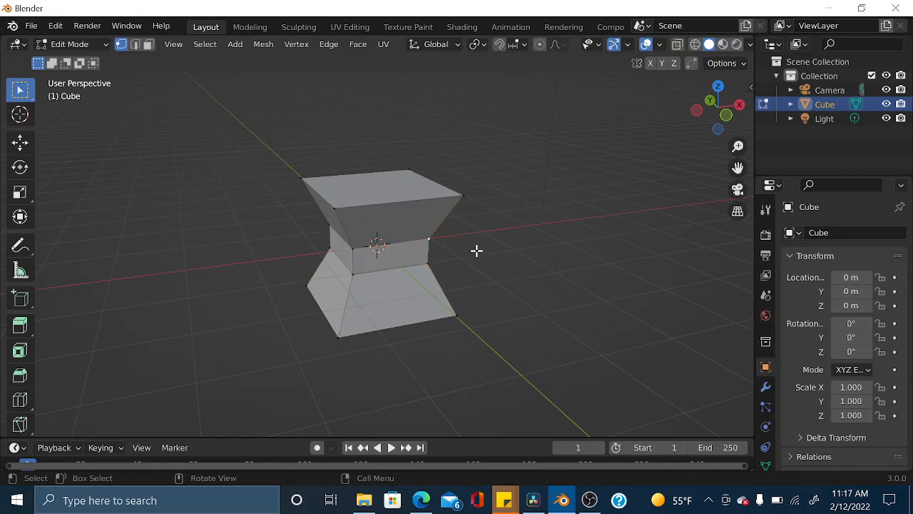
pyautogui.click(20, 143)
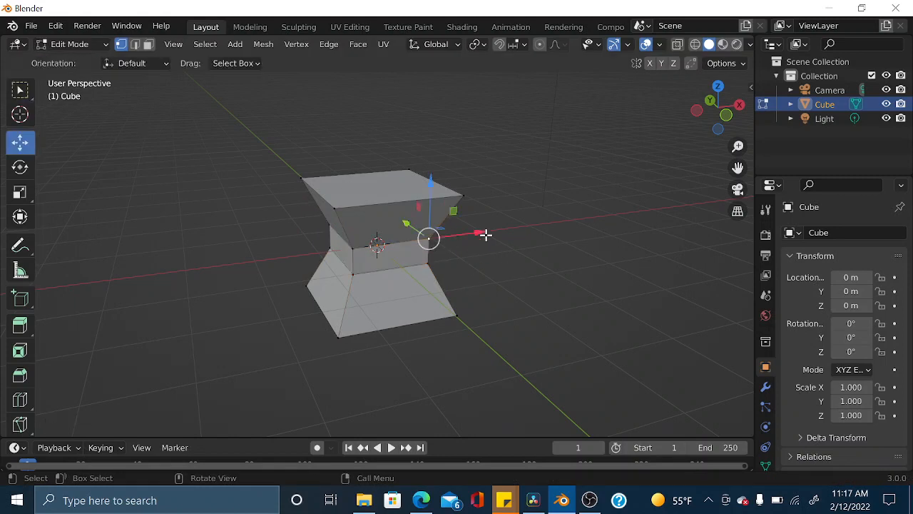
pyautogui.moveTo(485, 235); pyautogui.dragTo(542, 236)
# Raise the front corner vertex of the top face along Z and lower the neighbouring left corner.
pyautogui.click(462, 195)
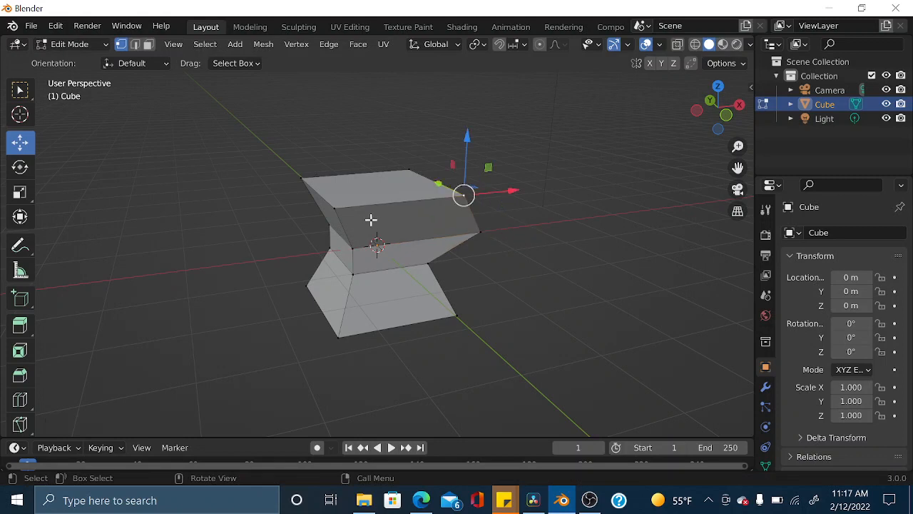
pyautogui.click(333, 206)
pyautogui.moveTo(335, 153); pyautogui.dragTo(297, 159)
pyautogui.click(299, 175)
# Move a corner vertex of the lower waist loop outward along Y and then down toward the base.
pyautogui.moveTo(368, 243); pyautogui.dragTo(494, 238, button='middle')
pyautogui.click(424, 256)
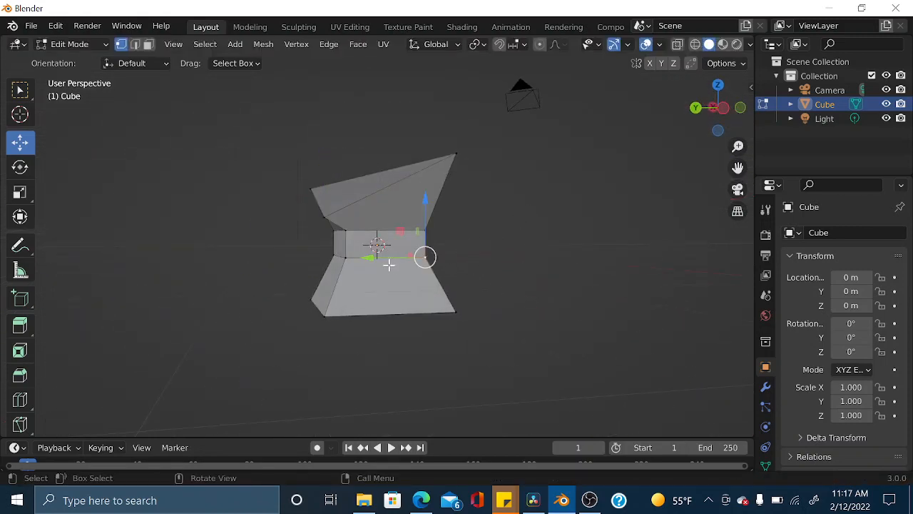
pyautogui.moveTo(370, 257); pyautogui.dragTo(420, 257)
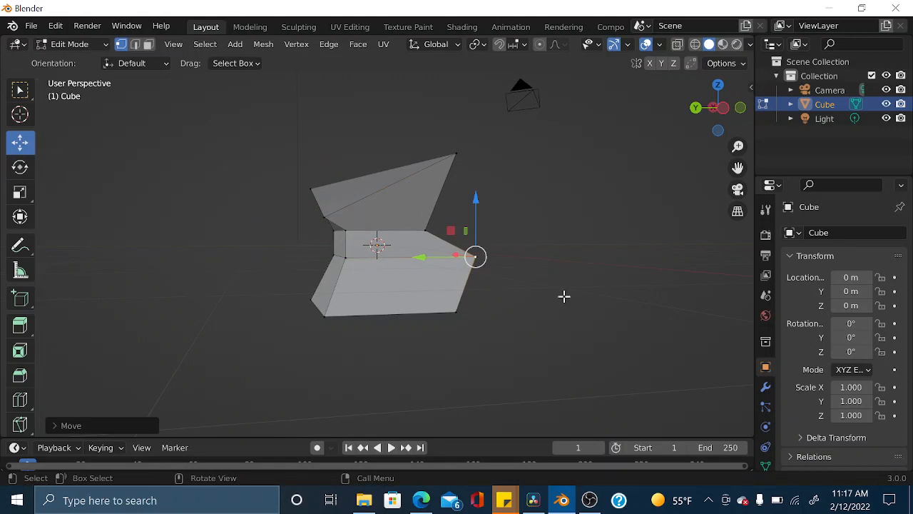
pyautogui.press('g')
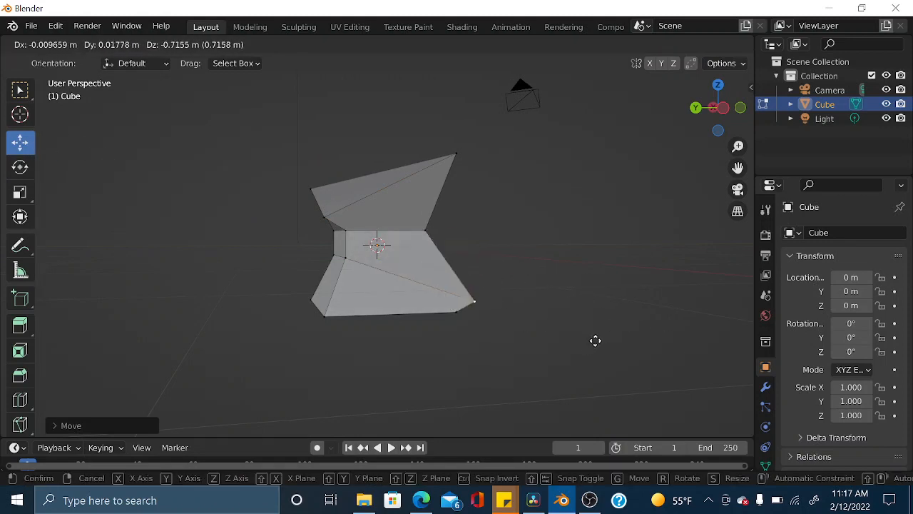
pyautogui.click(551, 335)
# Reposition two opposite corner vertices of the top face to distort its shape.
pyautogui.moveTo(550, 335); pyautogui.dragTo(501, 411, button='middle')
pyautogui.click(448, 225)
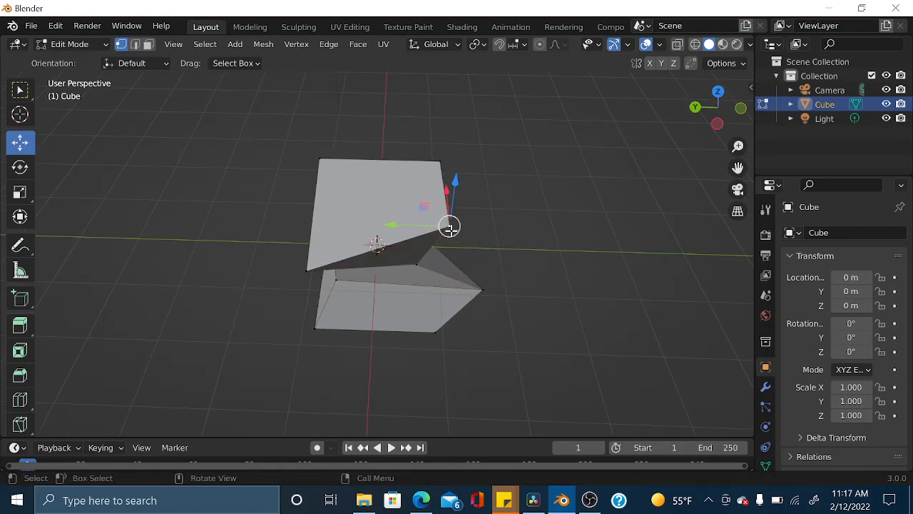
pyautogui.moveTo(448, 224); pyautogui.dragTo(458, 197)
pyautogui.click(323, 164)
pyautogui.moveTo(316, 157); pyautogui.dragTo(353, 137)
# Switch to face selection, extrude the top face upward and shift the extruded face along X.
pyautogui.scroll(3, 535, 316)
pyautogui.scroll(-3, 536, 316)
pyautogui.moveTo(531, 318); pyautogui.dragTo(300, 214, button='middle')
pyautogui.click(136, 44)
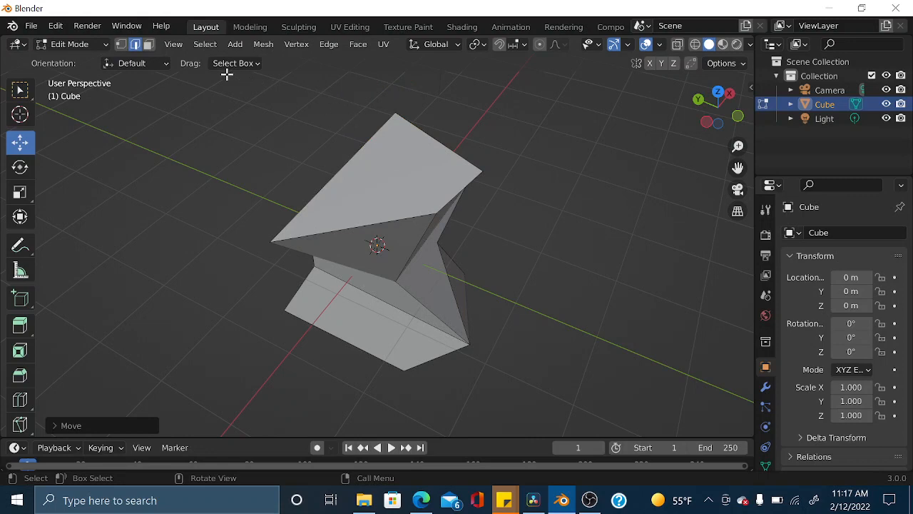
pyautogui.click(418, 161)
pyautogui.moveTo(418, 179); pyautogui.dragTo(318, 200, button='middle')
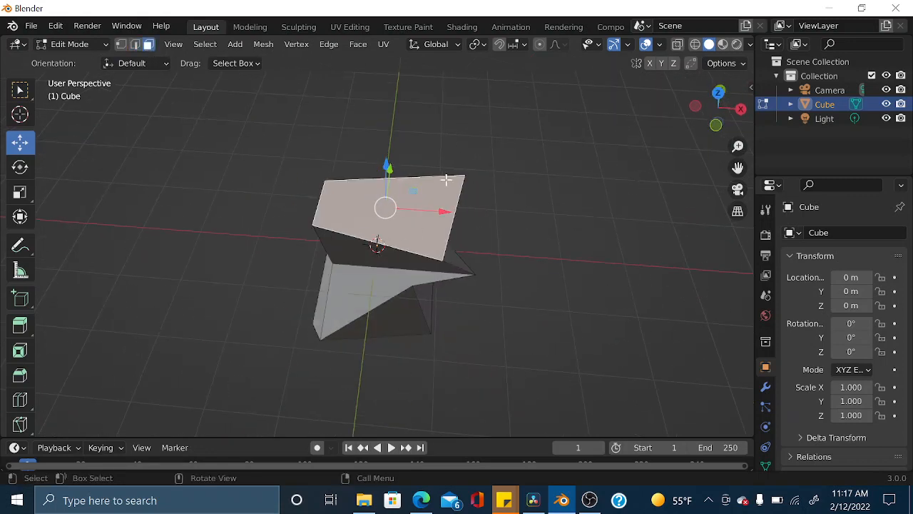
pyautogui.press('e')
pyautogui.click(420, 126)
pyautogui.moveTo(451, 142); pyautogui.dragTo(500, 147)
# Extrude the narrow left side face of the upper section outward into a block.
pyautogui.click(343, 171)
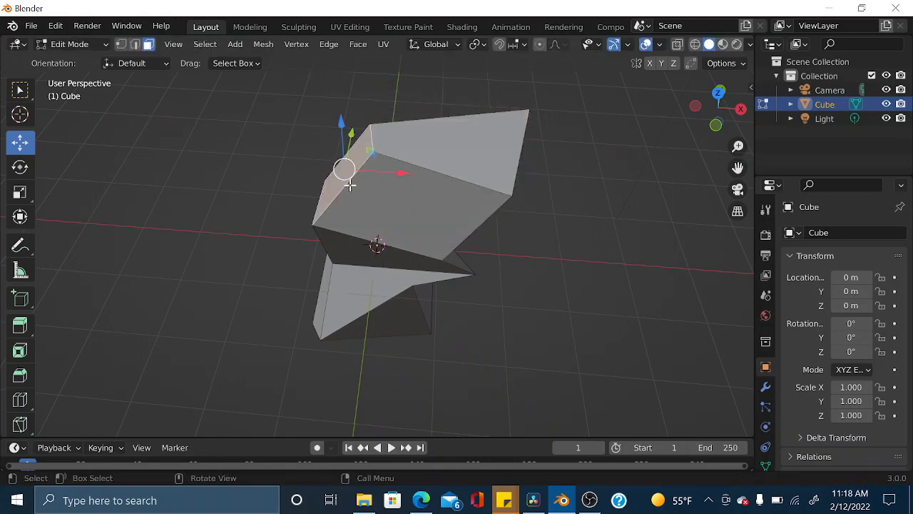
pyautogui.press('e')
pyautogui.click(326, 175)
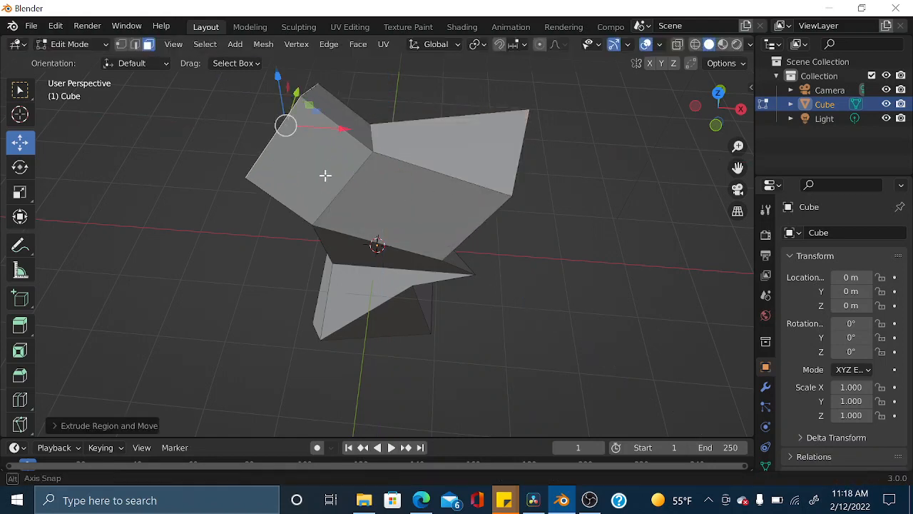
# Inset the front face of the new side block and extrude the inset face outward.
pyautogui.moveTo(325, 175); pyautogui.dragTo(281, 180, button='middle')
pyautogui.click(292, 172)
pyautogui.press('i')
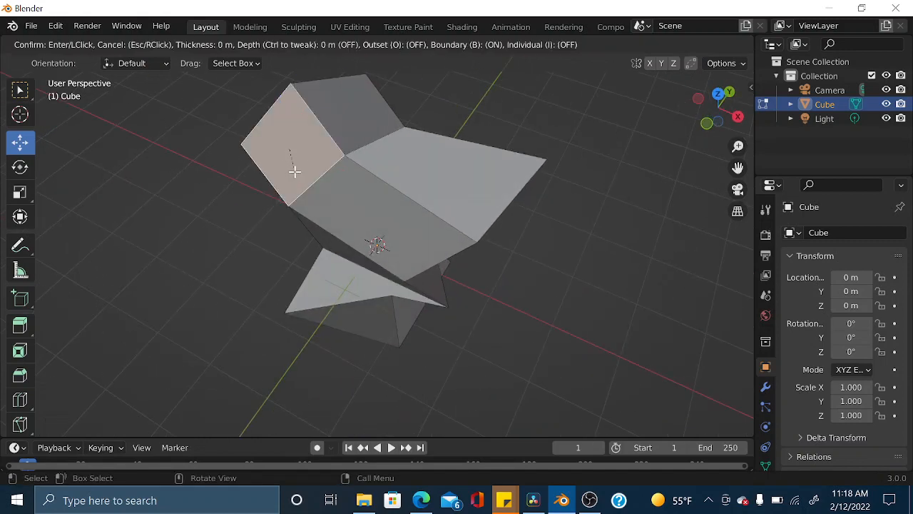
pyautogui.click(324, 183)
pyautogui.moveTo(324, 183); pyautogui.dragTo(344, 106, button='middle')
pyautogui.press('e')
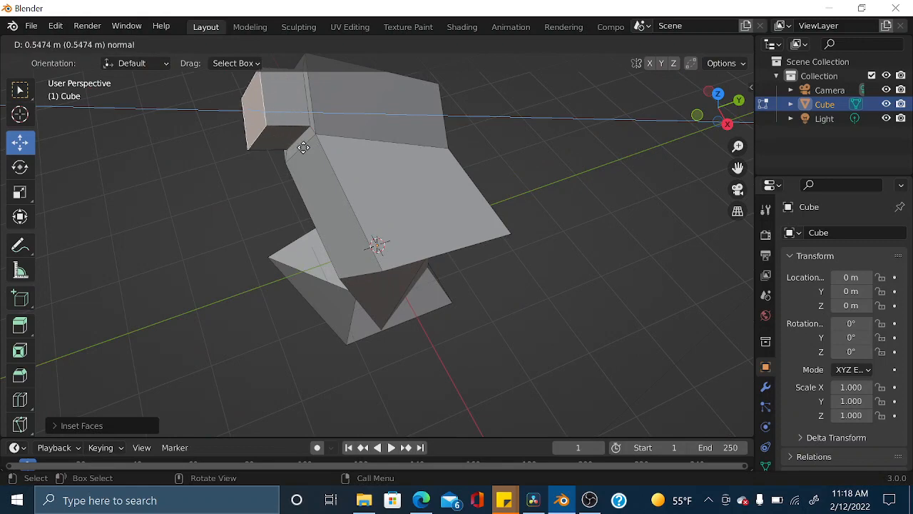
pyautogui.click(292, 154)
# Inset the face of the side block that adjoins the large top face.
pyautogui.moveTo(292, 154); pyautogui.dragTo(305, 183, button='middle')
pyautogui.click(356, 190)
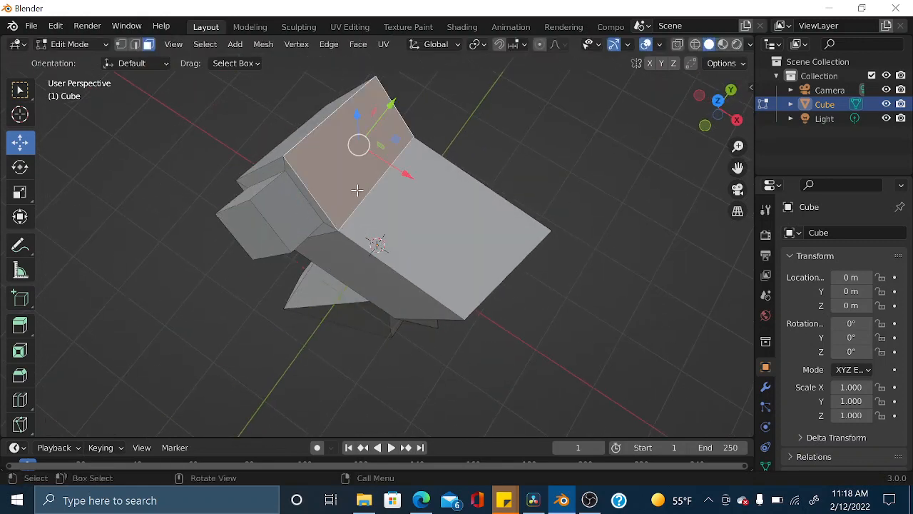
pyautogui.press('i')
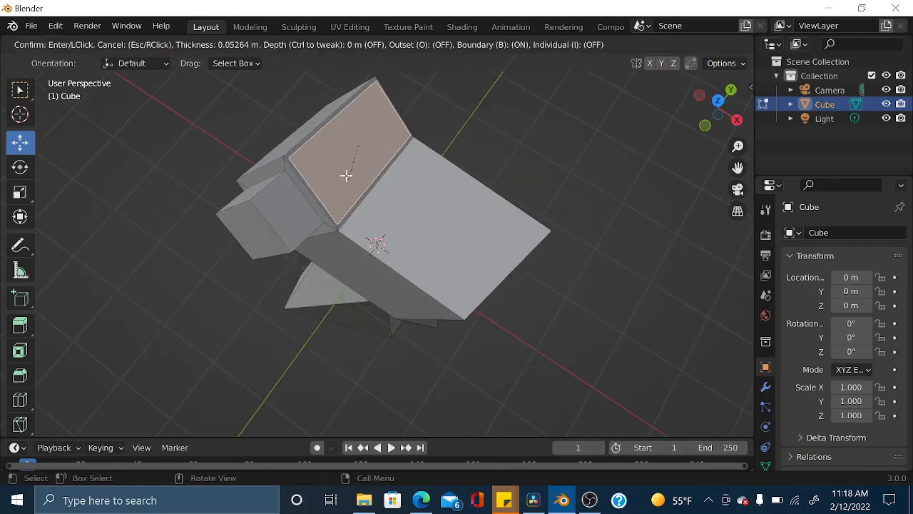
pyautogui.click(373, 184)
pyautogui.moveTo(373, 185)
pyautogui.mouseDown(button='middle')
pyautogui.moveTo(410, 179)
pyautogui.moveTo(390, 185)
pyautogui.mouseUp(button='middle')
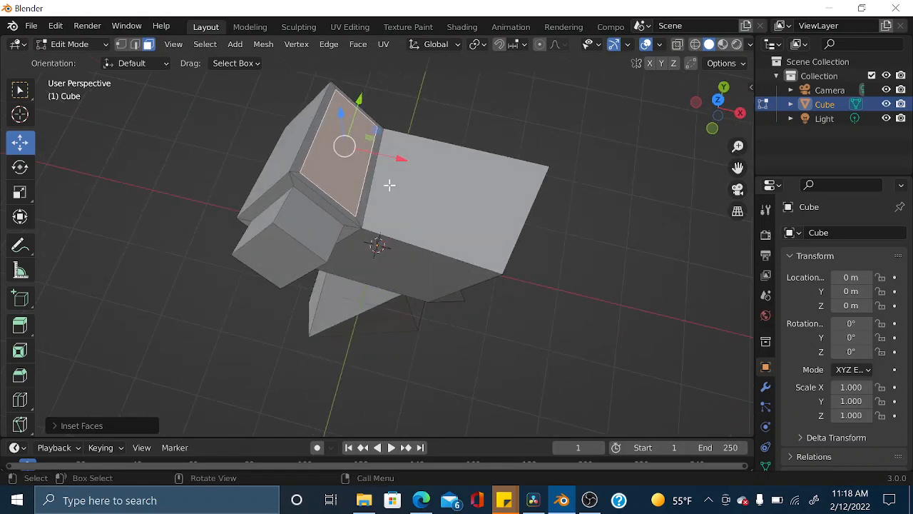
# Try to inset the large top face of the mesh.
pyautogui.click(449, 191)
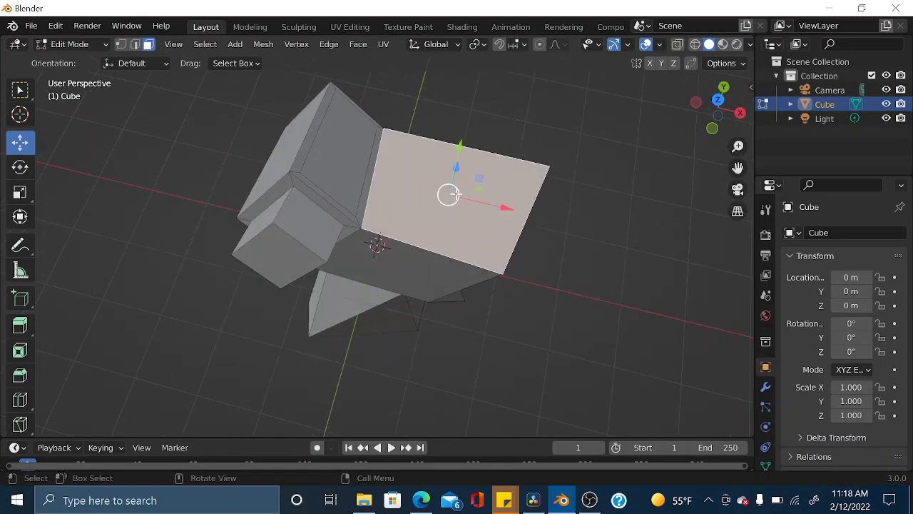
pyautogui.press('i')
pyautogui.click(407, 221)
# Inset the end face of the small protruding block and extrude it further outward.
pyautogui.moveTo(407, 221); pyautogui.dragTo(401, 196, button='middle')
pyautogui.press('i')
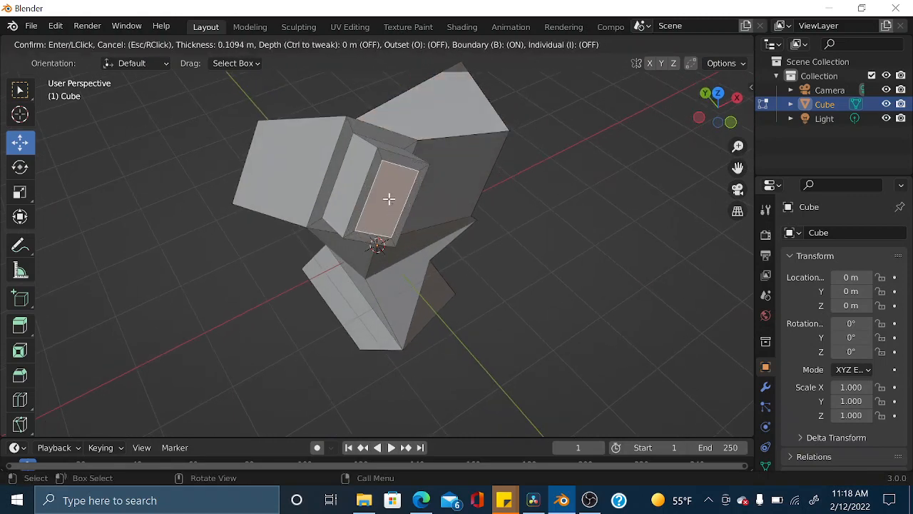
pyautogui.click(390, 198)
pyautogui.moveTo(447, 261); pyautogui.dragTo(345, 198, button='middle')
pyautogui.press('e')
pyautogui.click(515, 257)
# Widen the properties area and look through the world, object and collection settings and the modifiers available for the cube.
pyautogui.click(400, 191)
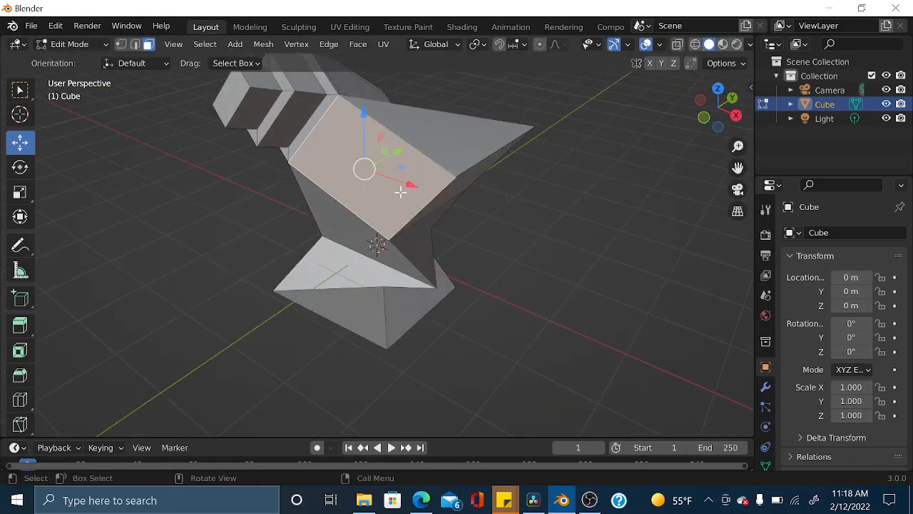
pyautogui.moveTo(490, 214); pyautogui.dragTo(713, 228, button='middle')
pyautogui.moveTo(755, 243); pyautogui.dragTo(657, 242)
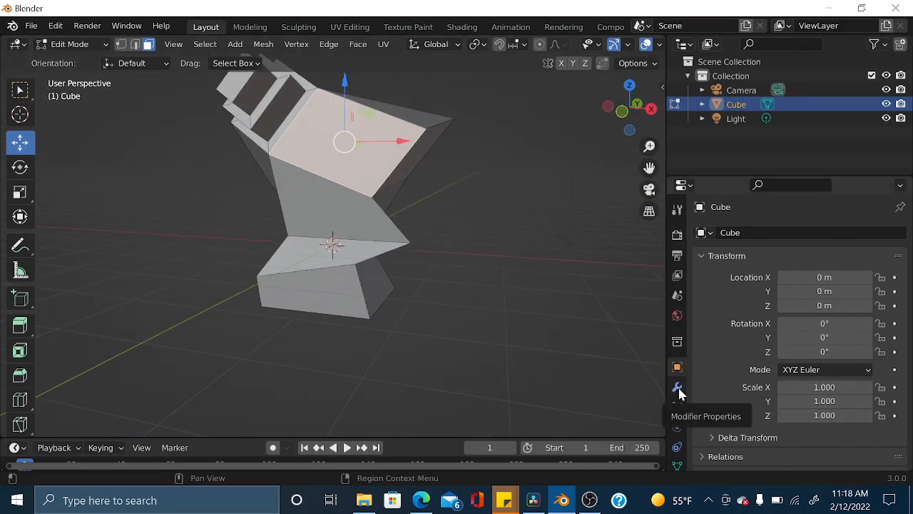
pyautogui.click(678, 389)
pyautogui.click(677, 314)
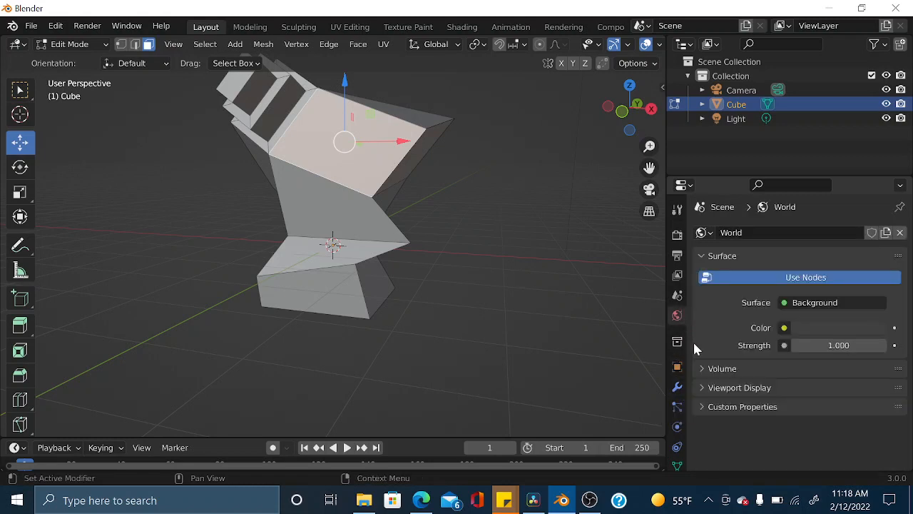
pyautogui.click(677, 369)
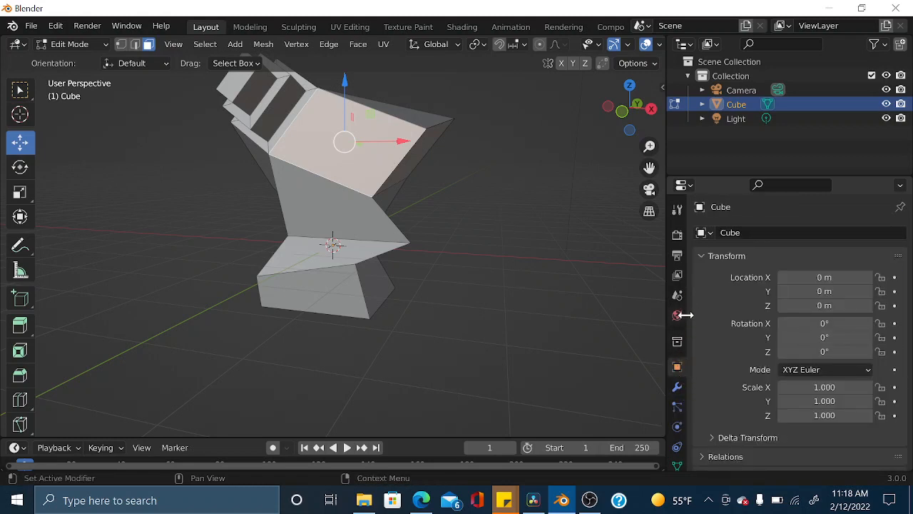
pyautogui.click(677, 343)
pyautogui.click(677, 386)
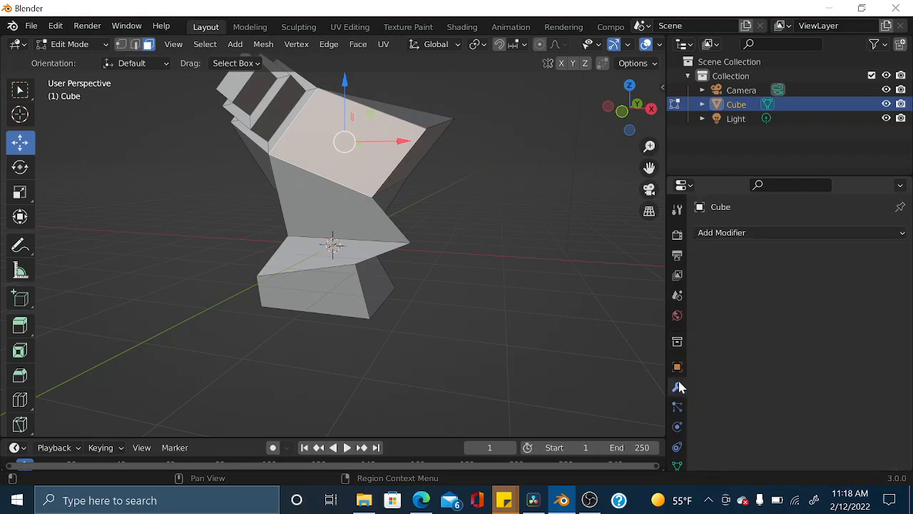
pyautogui.click(727, 233)
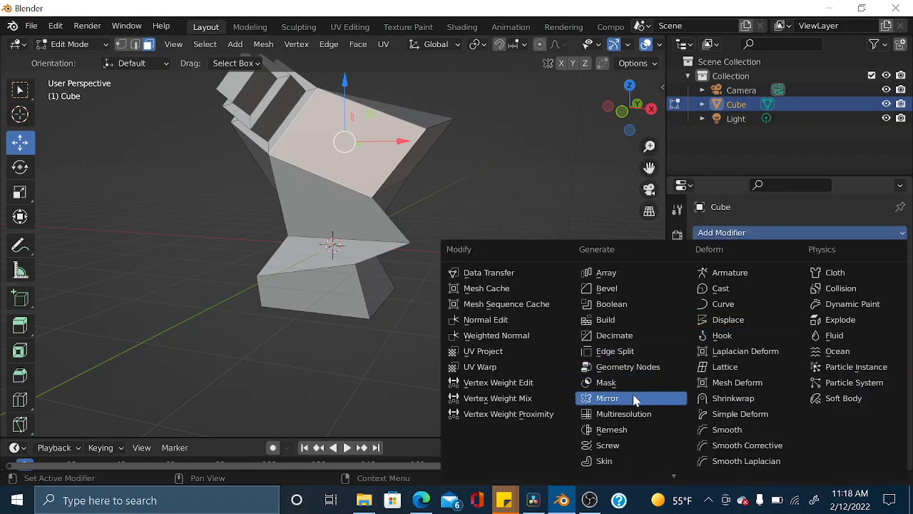
pyautogui.click(442, 346)
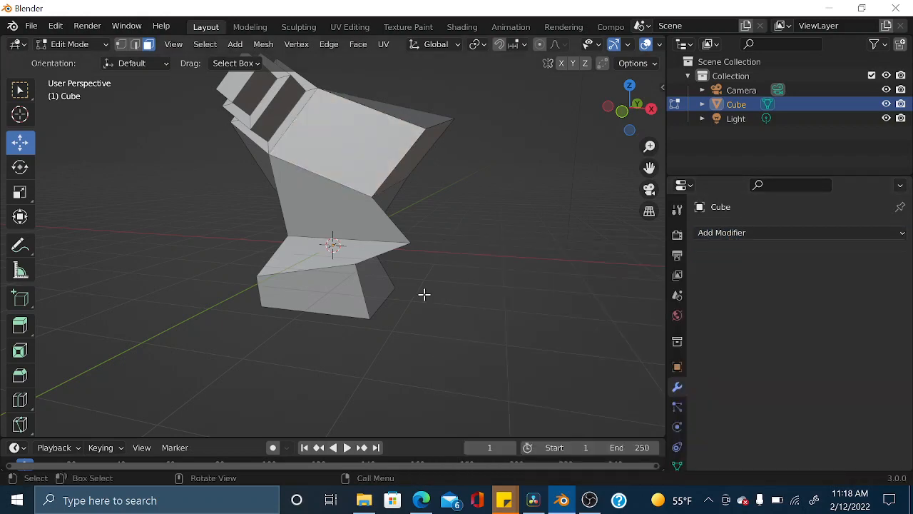
pyautogui.press('a')
pyautogui.press('x')
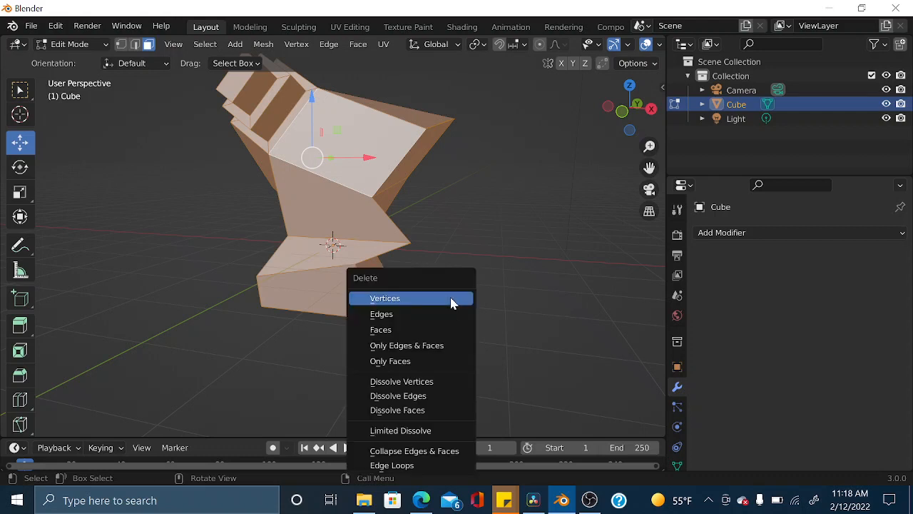
pyautogui.press('x')
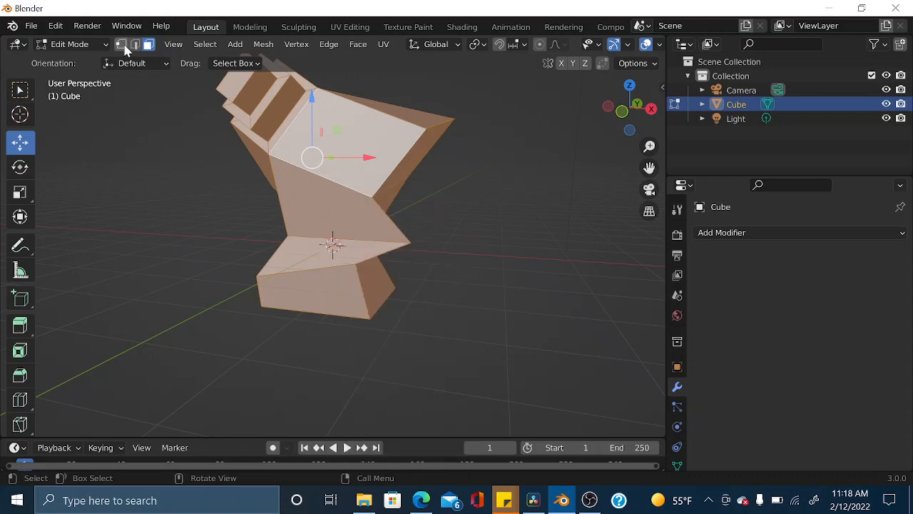
# Return to Object Mode and delete all objects in the scene.
pyautogui.click(89, 45)
pyautogui.click(84, 60)
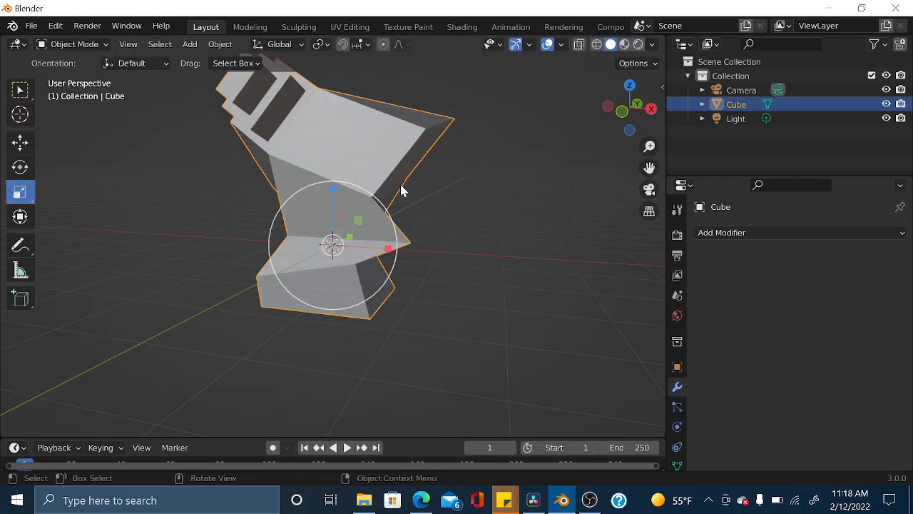
pyautogui.press('a')
pyautogui.press('x')
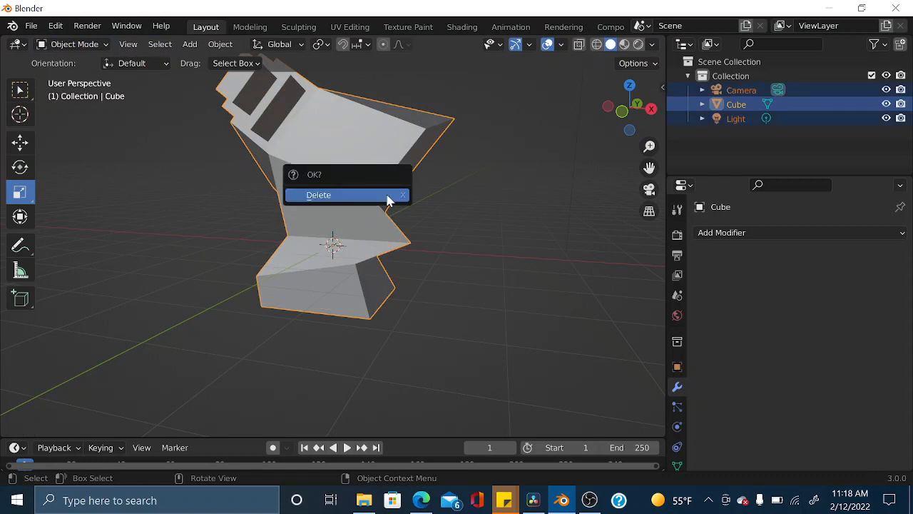
pyautogui.click(378, 197)
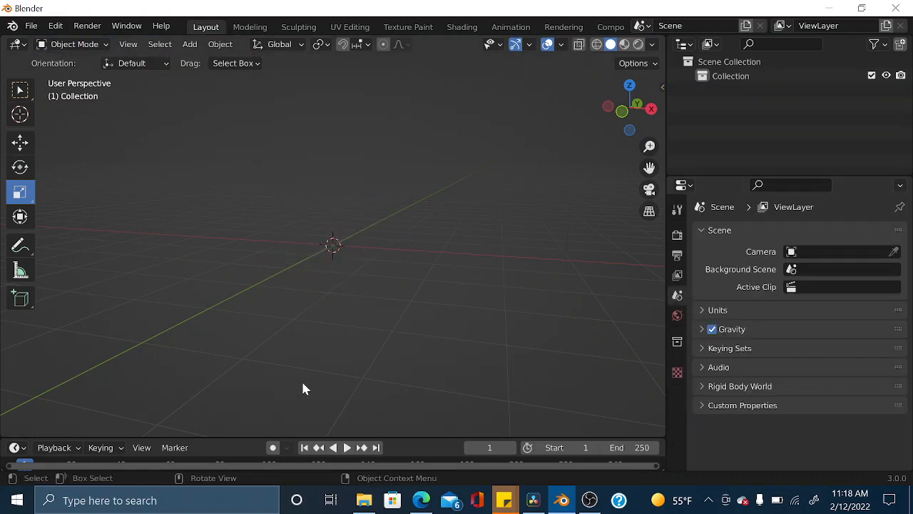
# Add a new cube mesh to the empty scene and deselect it.
pyautogui.hotkey('shift', 'a')
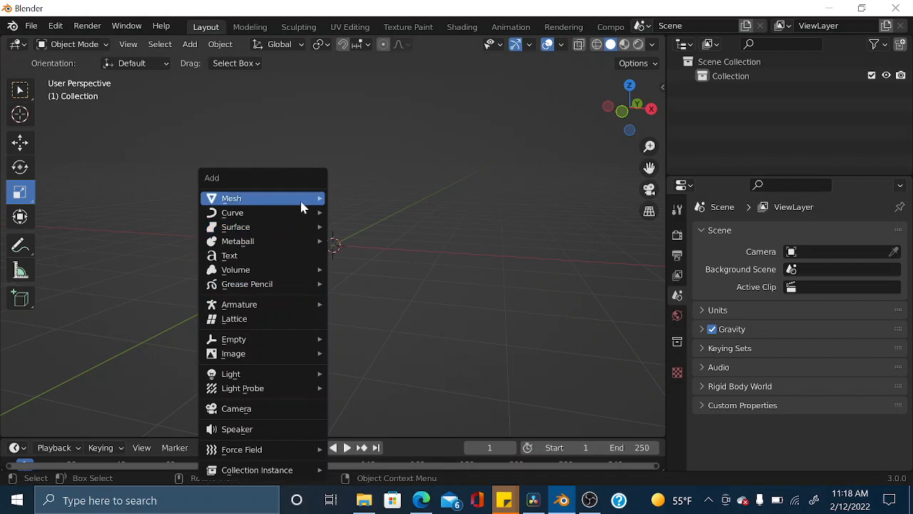
pyautogui.moveTo(303, 200)
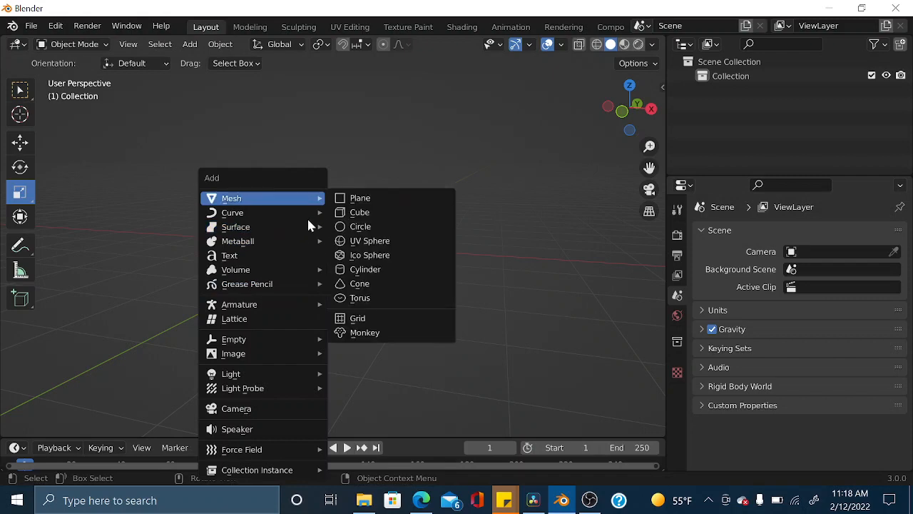
pyautogui.click(351, 212)
pyautogui.moveTo(349, 216); pyautogui.dragTo(389, 303, button='middle')
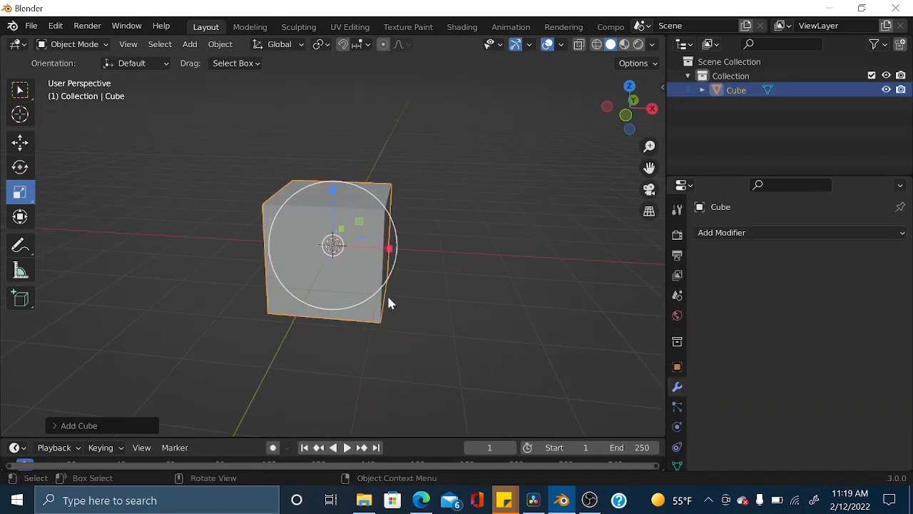
pyautogui.click(443, 292)
pyautogui.moveTo(444, 292); pyautogui.dragTo(542, 278, button='middle')
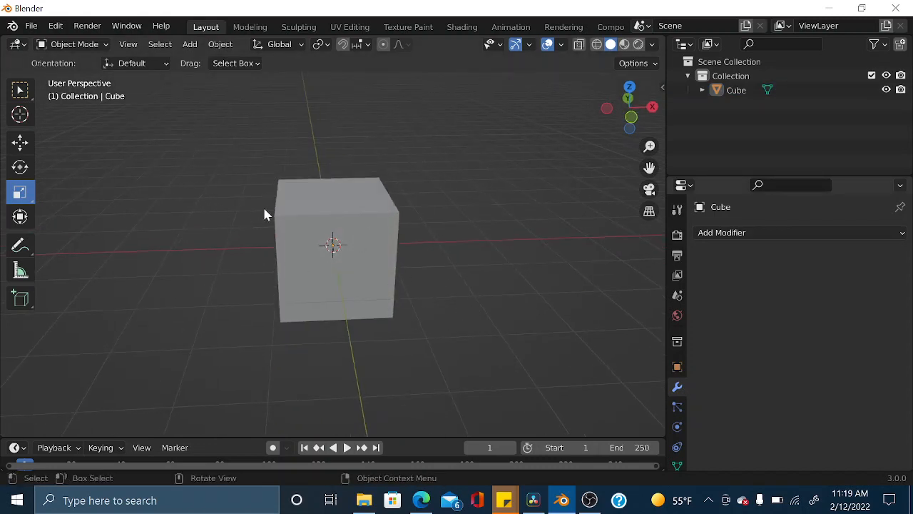
# Put the new cube into Edit Mode with nothing selected and switch to vertex selection.
pyautogui.click(96, 47)
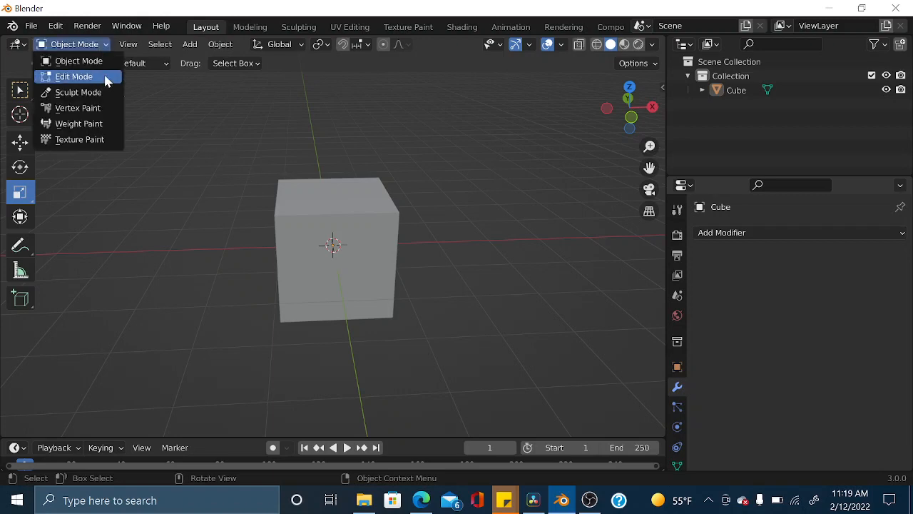
pyautogui.click(107, 77)
pyautogui.click(357, 169)
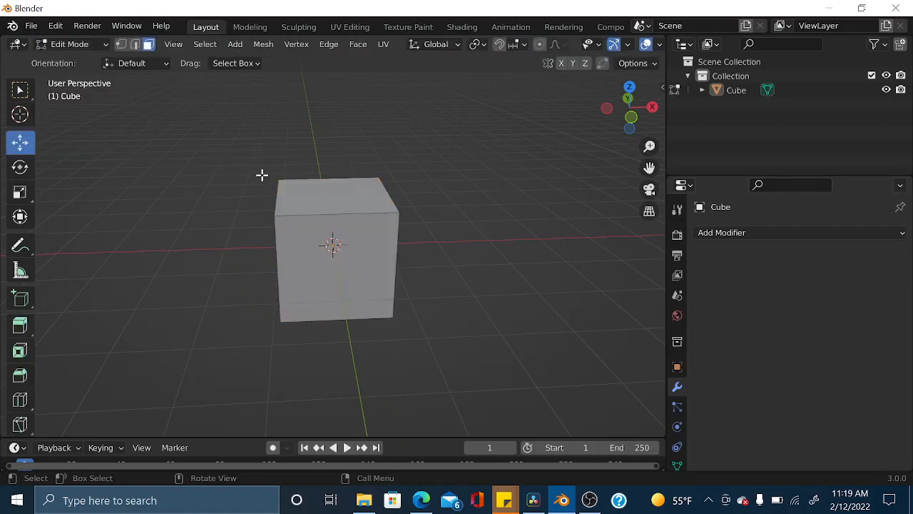
pyautogui.moveTo(261, 175); pyautogui.dragTo(114, 99, button='middle')
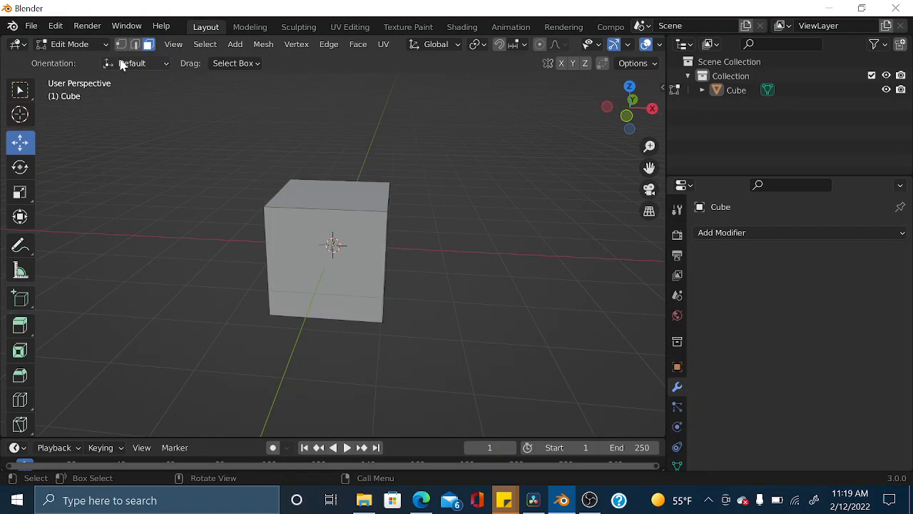
pyautogui.moveTo(261, 111); pyautogui.dragTo(368, 257, button='middle')
# Add one centred vertical loop cut that splits the cube into halves along the X axis, and clear the selection.
pyautogui.hotkey('ctrl', 'r')
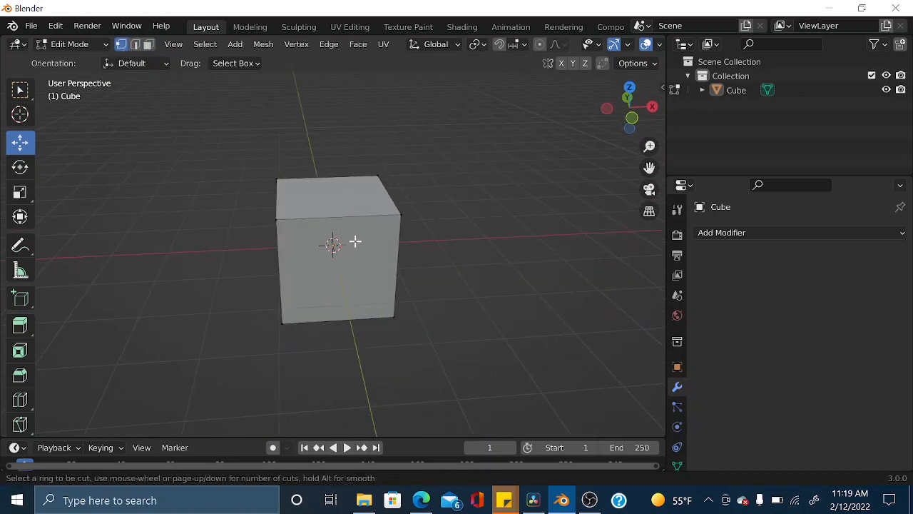
pyautogui.click(345, 227)
pyautogui.rightClick(367, 235)
pyautogui.moveTo(367, 235); pyautogui.dragTo(415, 254, button='middle')
pyautogui.click(422, 299)
# Box-select the vertices on the negative X half of the cube.
pyautogui.moveTo(237, 160); pyautogui.dragTo(375, 408)
pyautogui.moveTo(375, 407); pyautogui.dragTo(341, 380, button='middle')
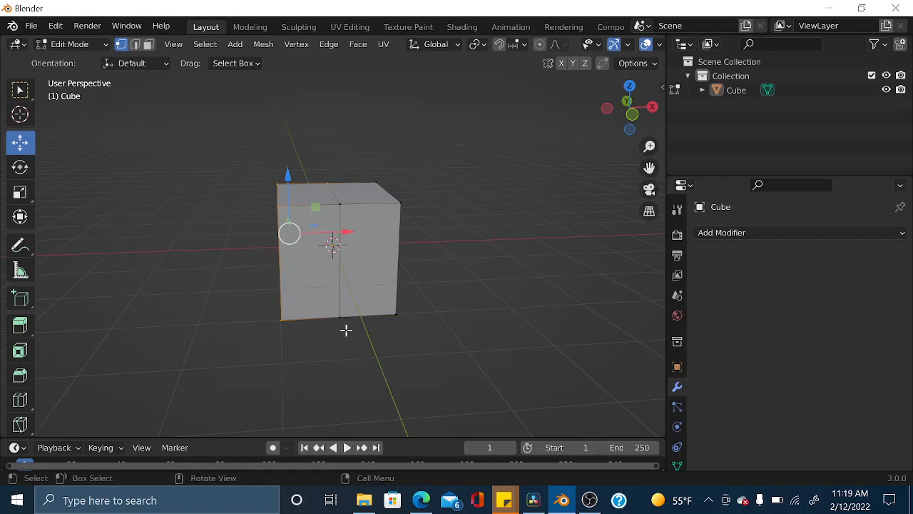
pyautogui.moveTo(373, 368); pyautogui.dragTo(353, 314, button='middle')
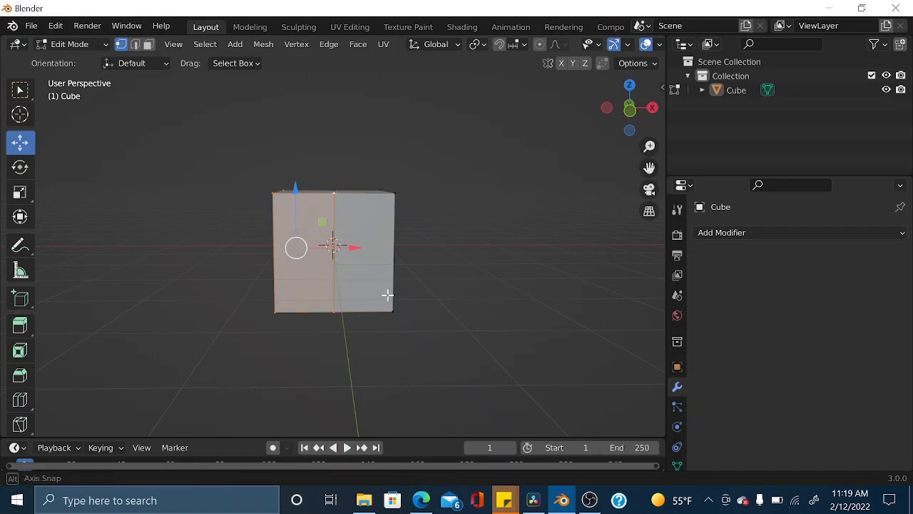
pyautogui.moveTo(387, 295); pyautogui.dragTo(374, 230, button='middle')
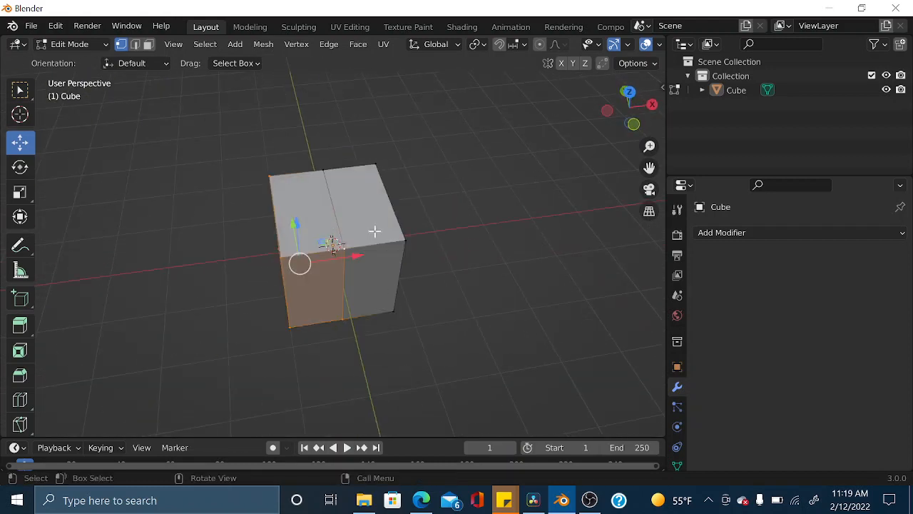
# Switch to face selection and select the faces of the cube's negative X half.
pyautogui.click(149, 45)
pyautogui.keyDown('shift'); pyautogui.click(317, 204); pyautogui.keyUp('shift')
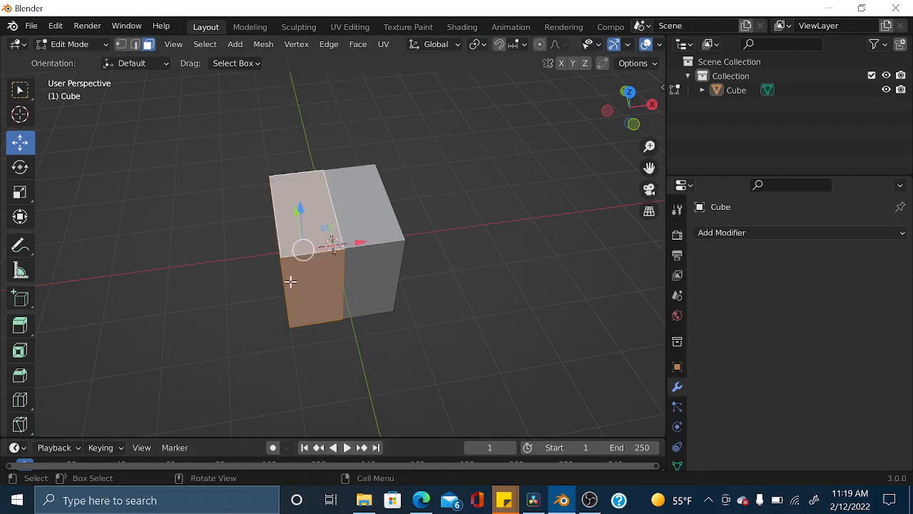
pyautogui.moveTo(290, 281); pyautogui.dragTo(298, 300, button='middle')
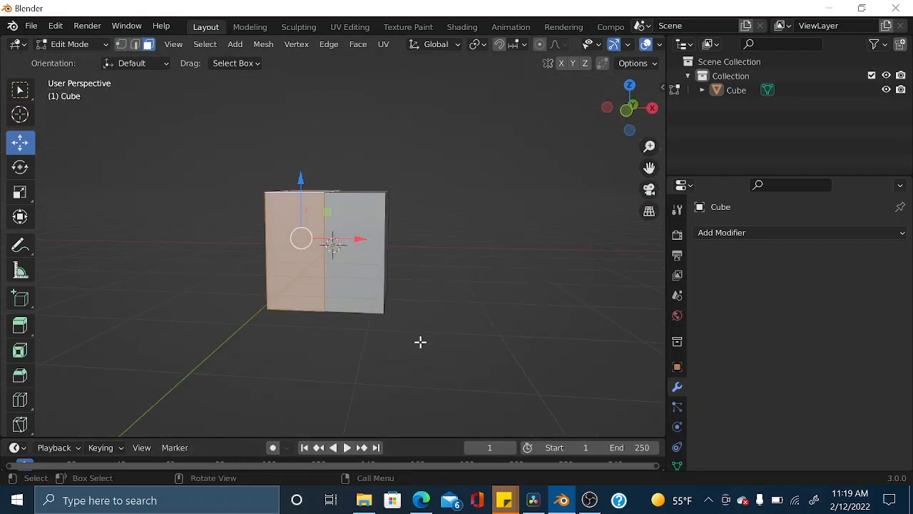
pyautogui.moveTo(404, 356); pyautogui.dragTo(444, 379, button='middle')
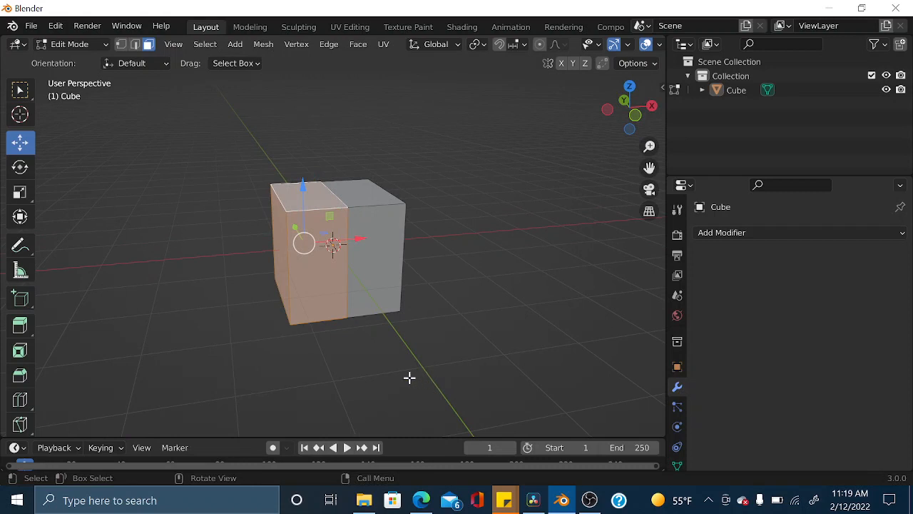
pyautogui.moveTo(241, 147); pyautogui.dragTo(323, 385)
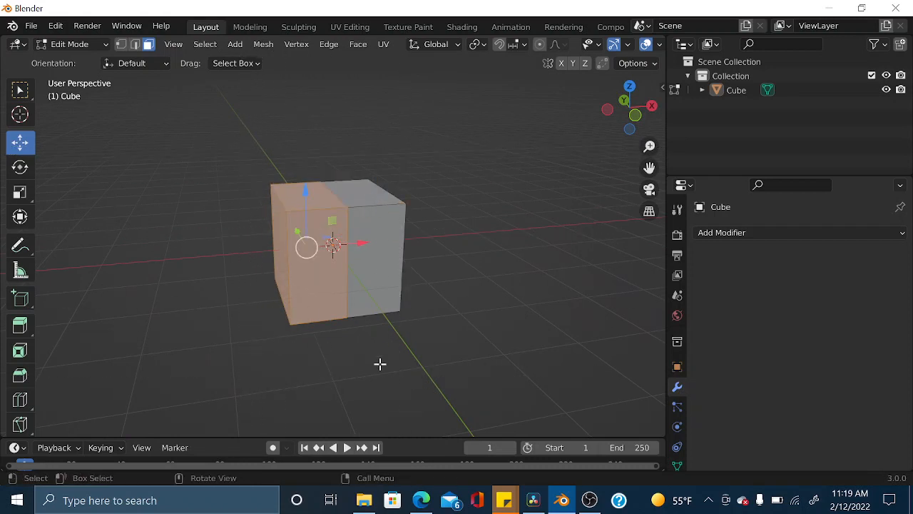
pyautogui.moveTo(379, 363); pyautogui.dragTo(375, 316, button='middle')
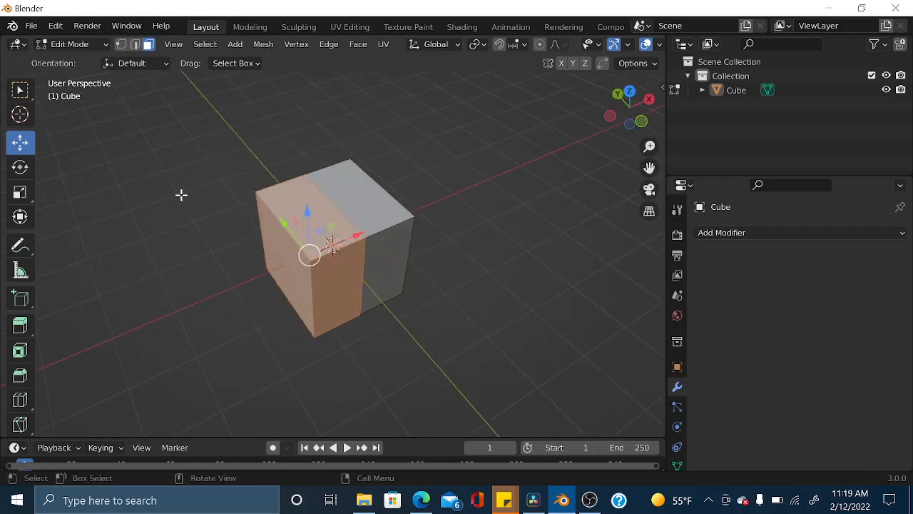
pyautogui.press('b')
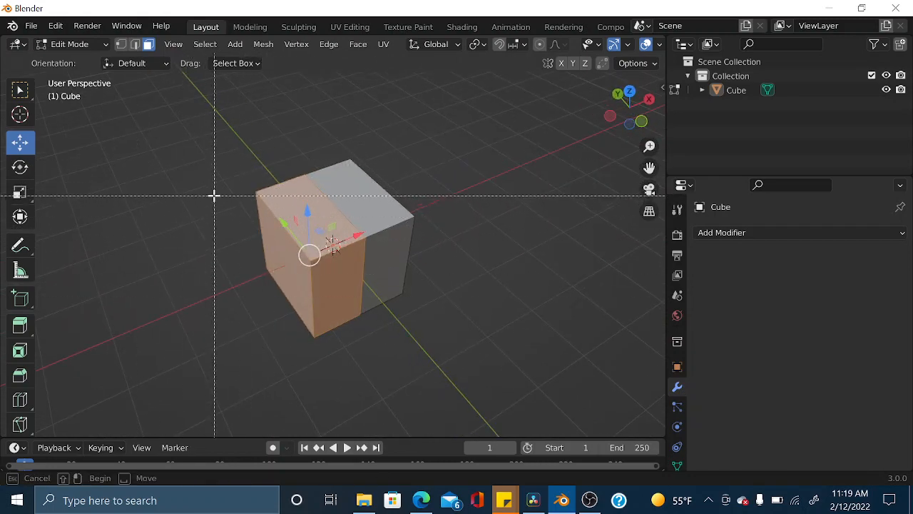
pyautogui.press('Escape')
pyautogui.moveTo(220, 193); pyautogui.dragTo(163, 193, button='middle')
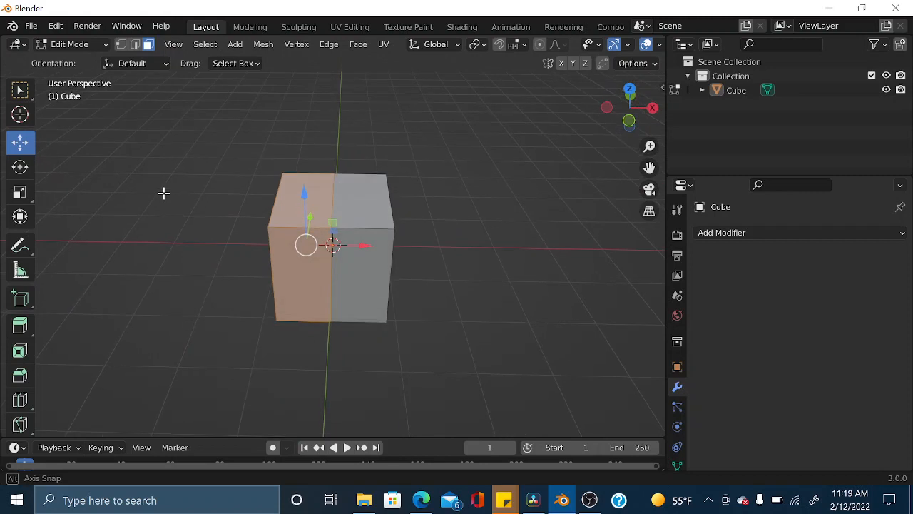
# Add a Mirror modifier on the X axis to the cube and delete the selected faces of the negative X half.
pyautogui.click(752, 233)
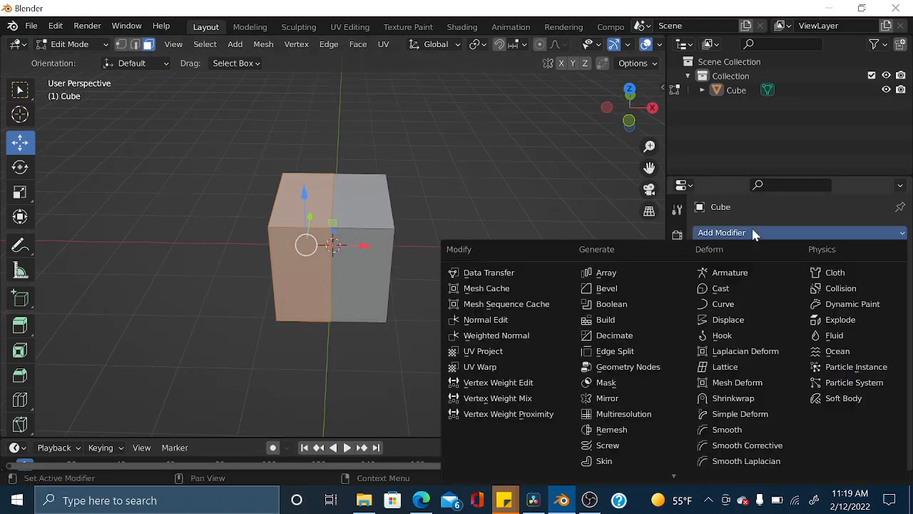
pyautogui.click(598, 404)
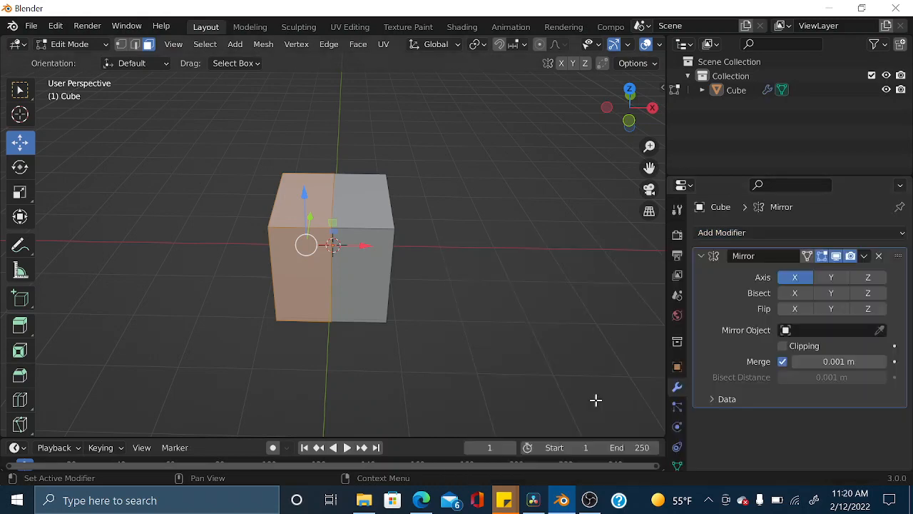
pyautogui.press('x')
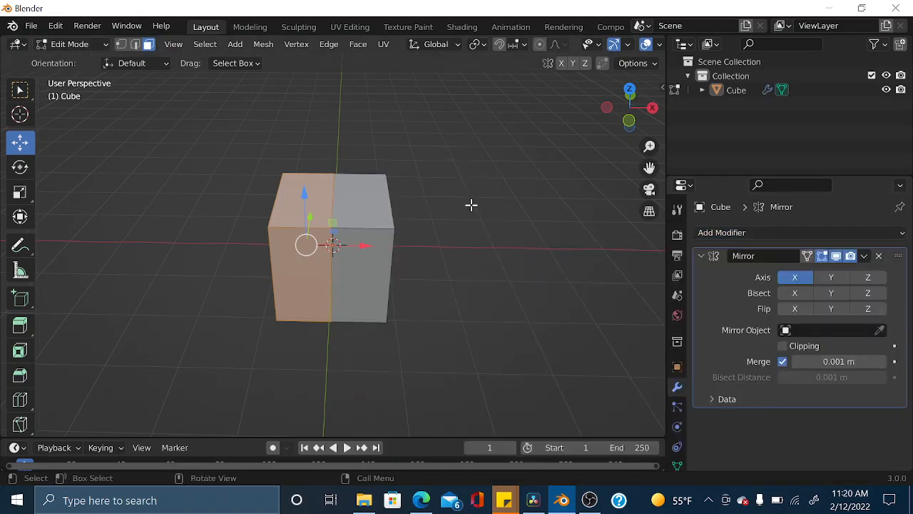
pyautogui.press('x')
pyautogui.click(477, 242)
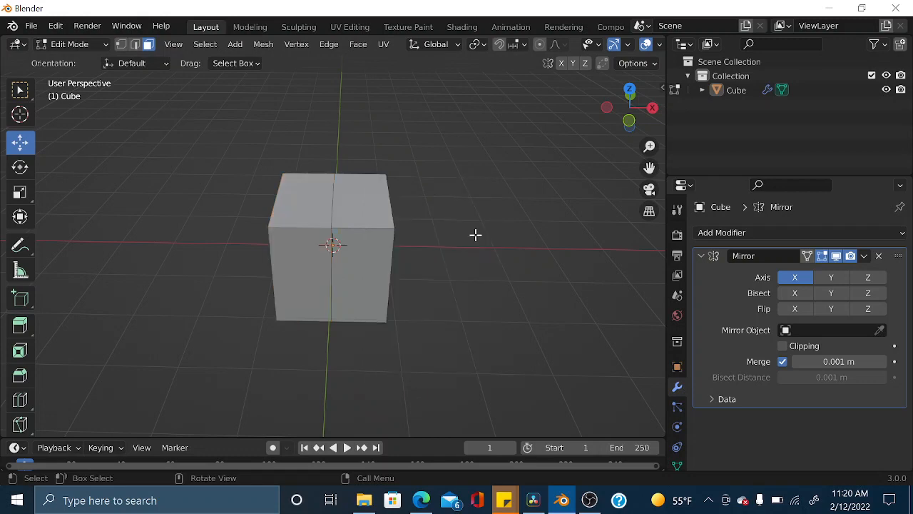
# Switch to vertex selection and move the upper front corner vertex of the remaining half outward.
pyautogui.moveTo(398, 257); pyautogui.dragTo(407, 236, button='middle')
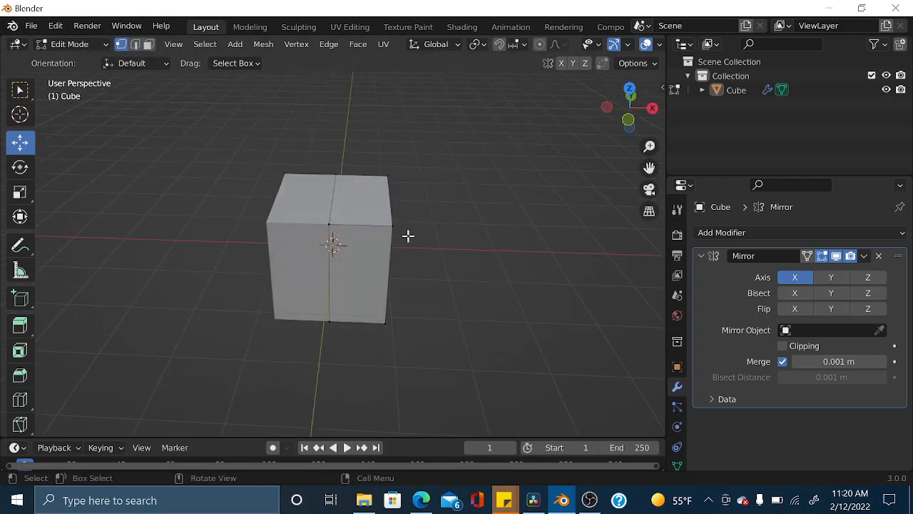
pyautogui.click(394, 227)
pyautogui.press('g')
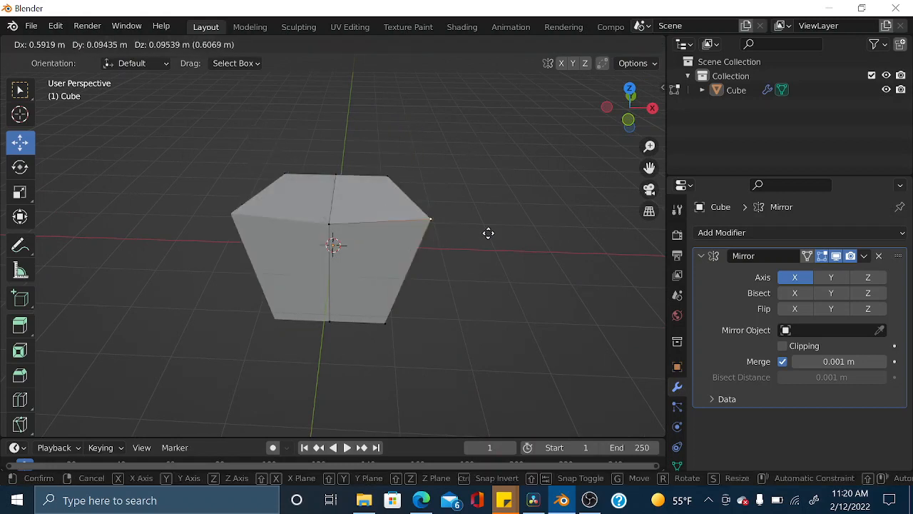
pyautogui.click(492, 253)
# Move the lower front corner vertex of the remaining half downward.
pyautogui.moveTo(492, 257); pyautogui.dragTo(497, 293, button='middle')
pyautogui.click(400, 314)
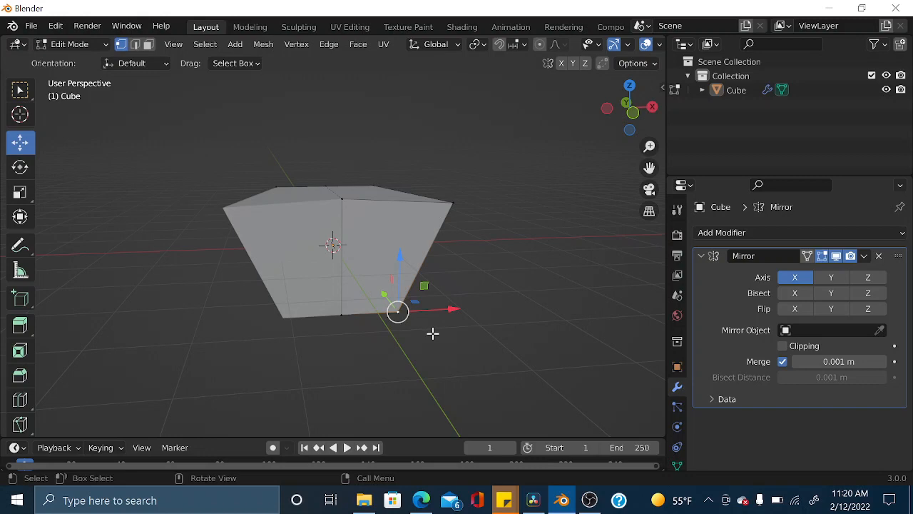
pyautogui.press('g')
pyautogui.click(425, 364)
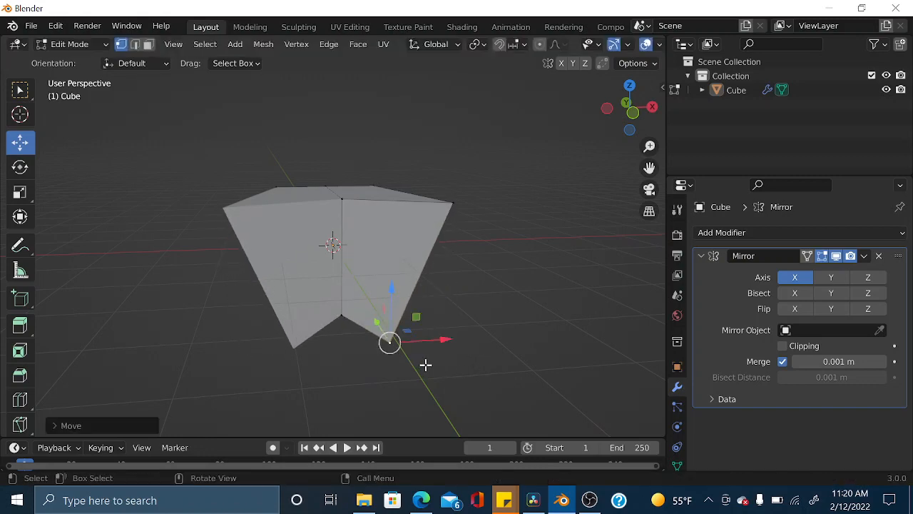
# Raise the upper front vertex on the mirror centre line along the Z axis to form a peak.
pyautogui.moveTo(425, 365); pyautogui.dragTo(406, 285, button='middle')
pyautogui.click(297, 208)
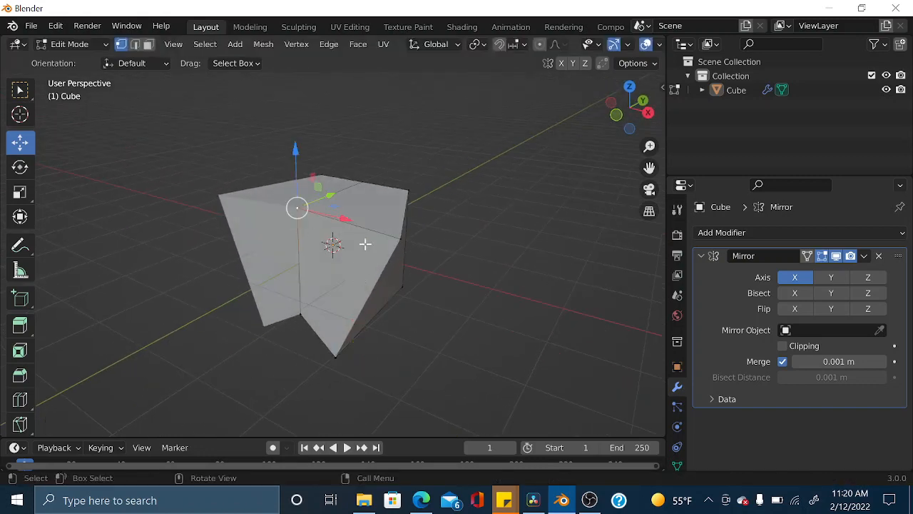
pyautogui.moveTo(299, 153); pyautogui.dragTo(298, 93)
pyautogui.moveTo(464, 257); pyautogui.dragTo(496, 240, button='middle')
pyautogui.click(589, 500)
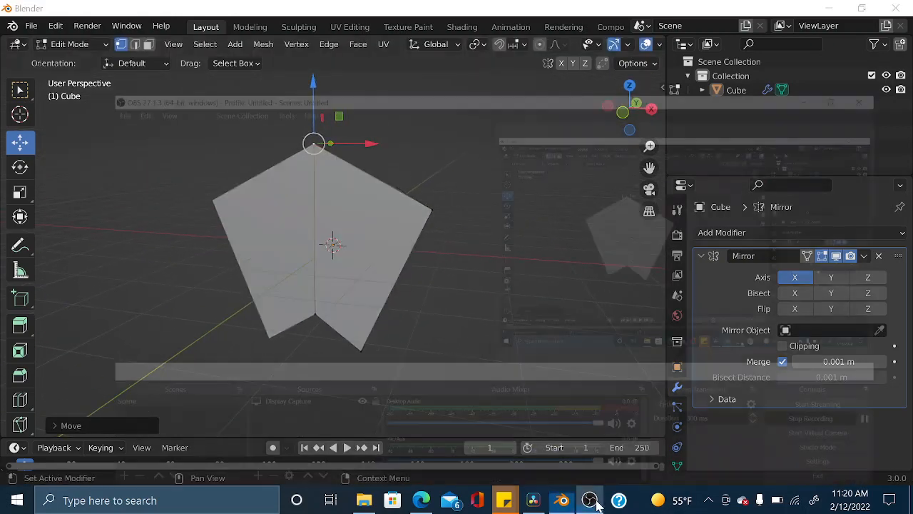